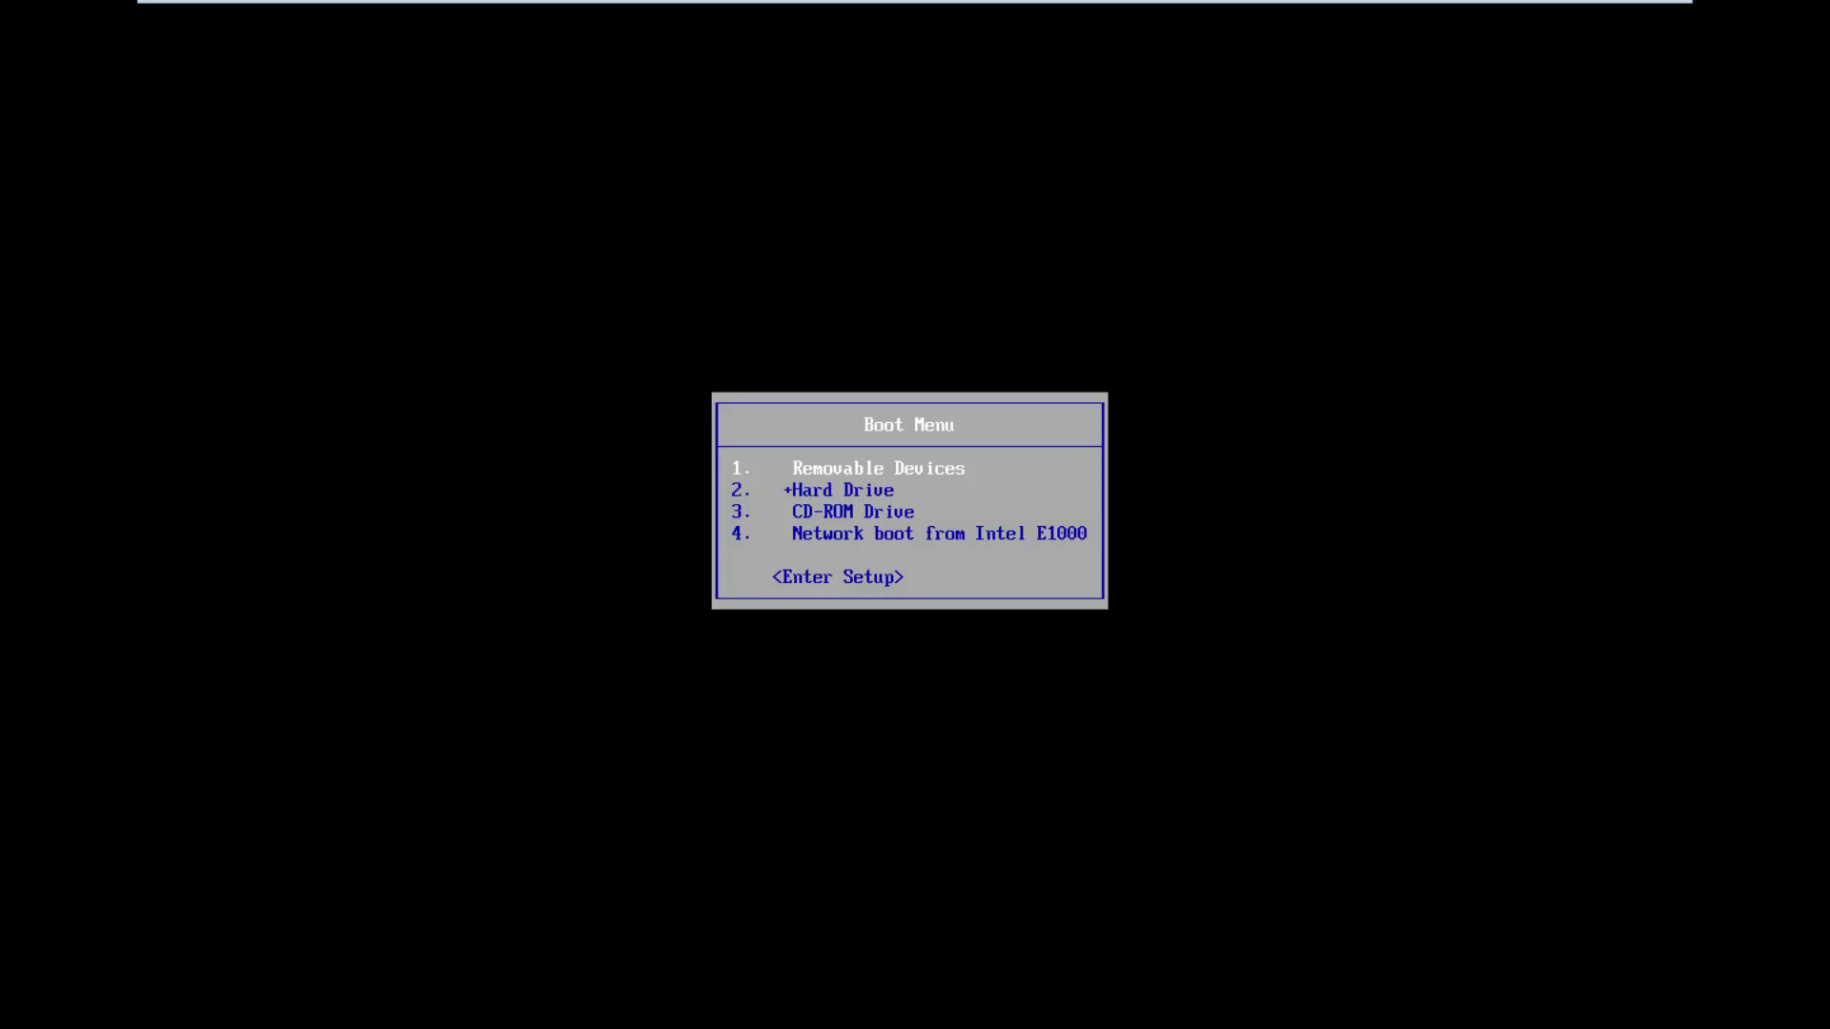
# Boot the computer from the CD-ROM drive to start the Windows 7 installer
pyautogui.press('Down')
pyautogui.press('Down')
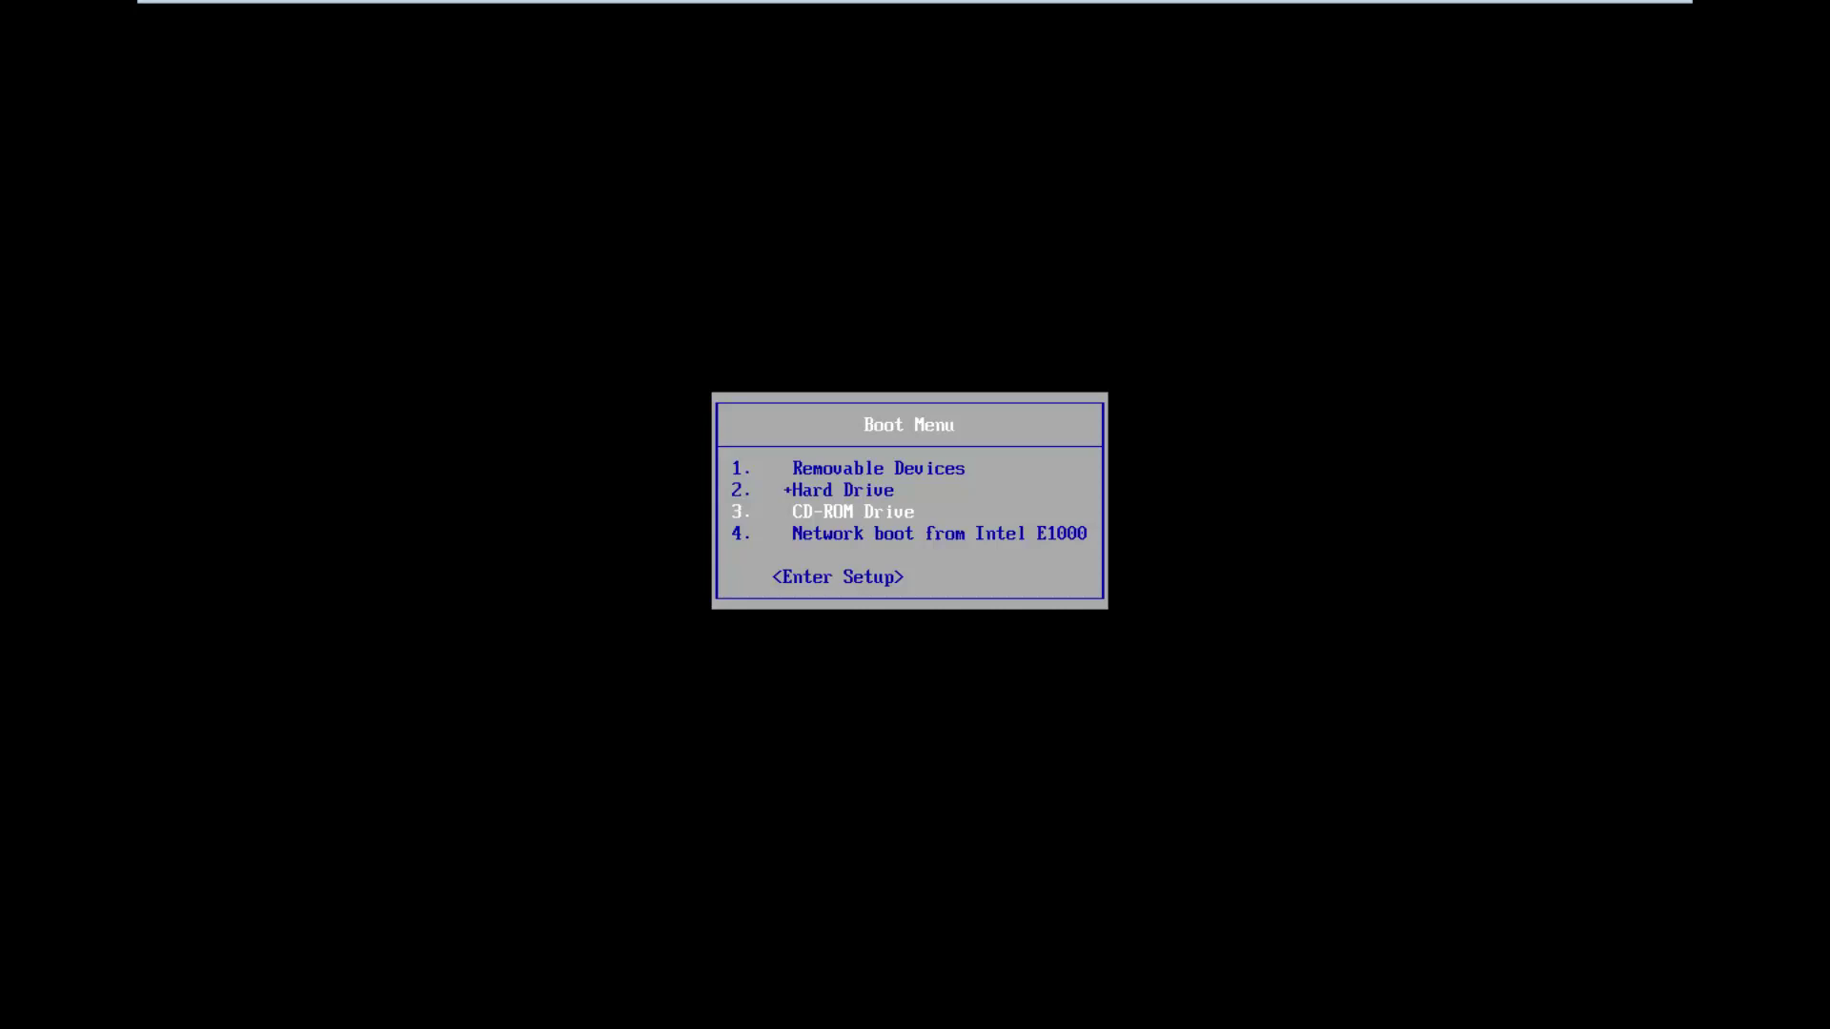
pyautogui.press('Return')
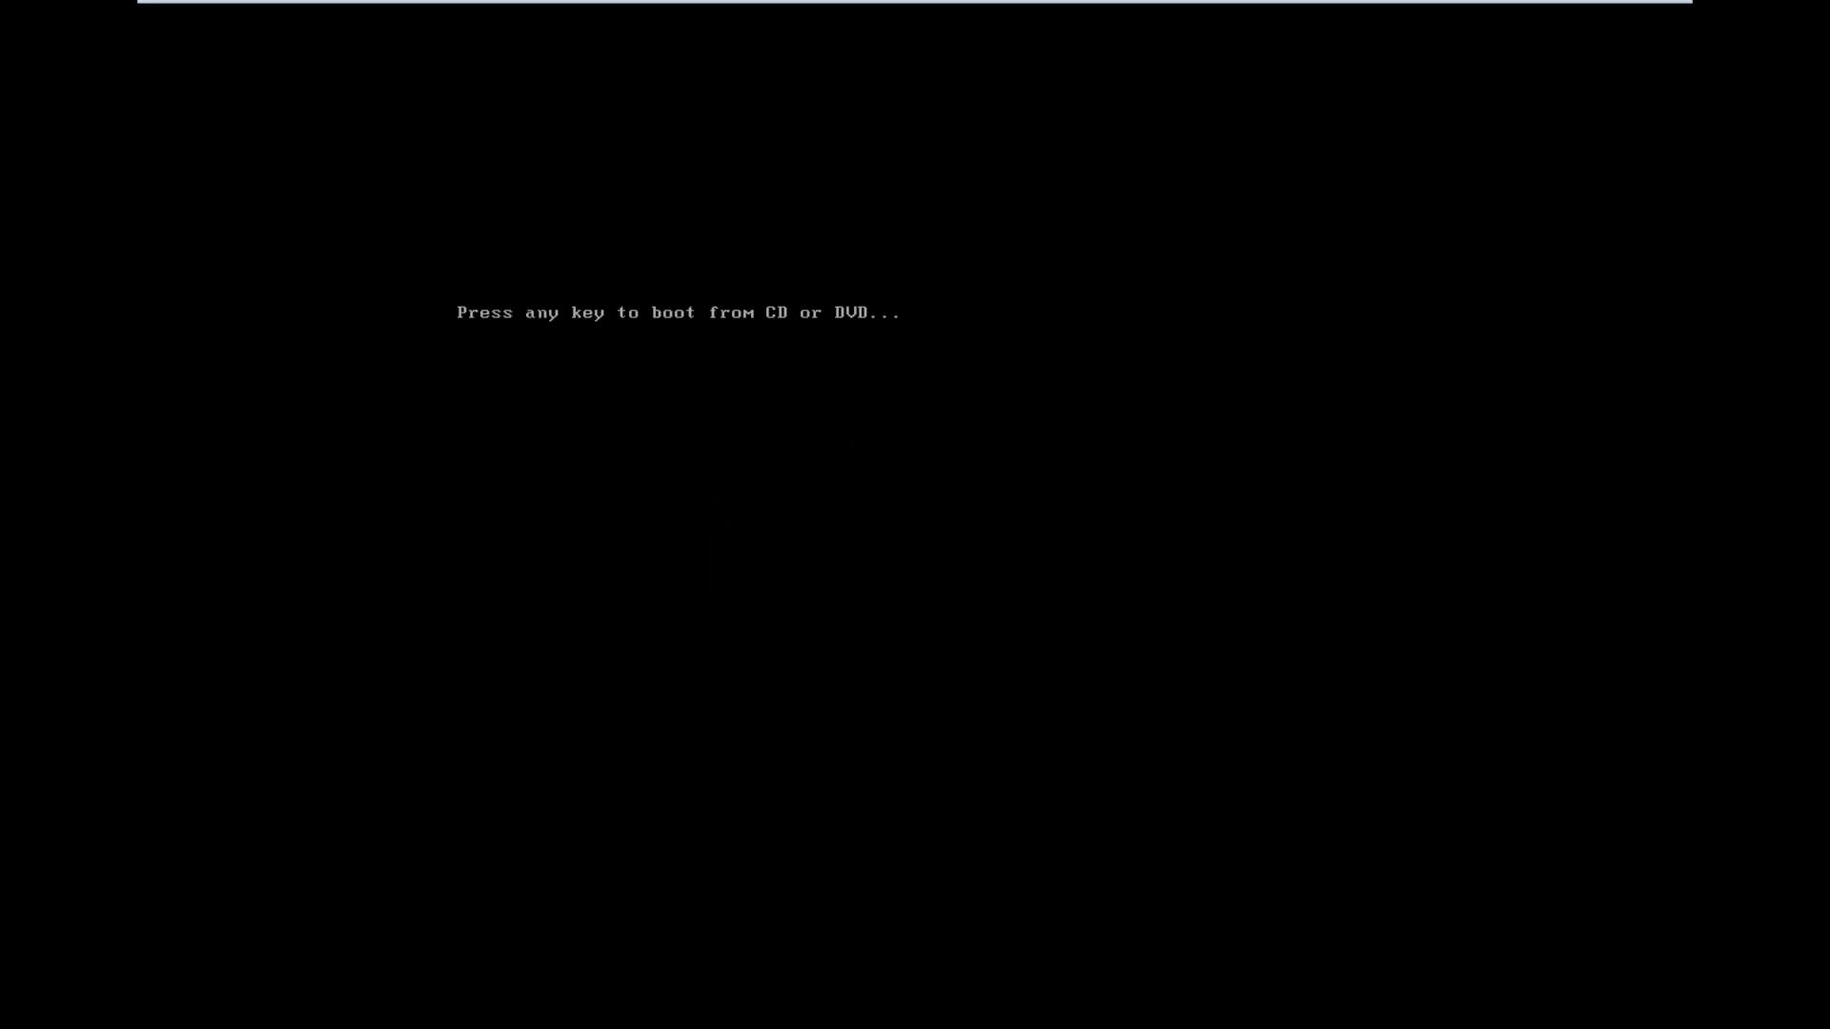
pyautogui.press('Return')
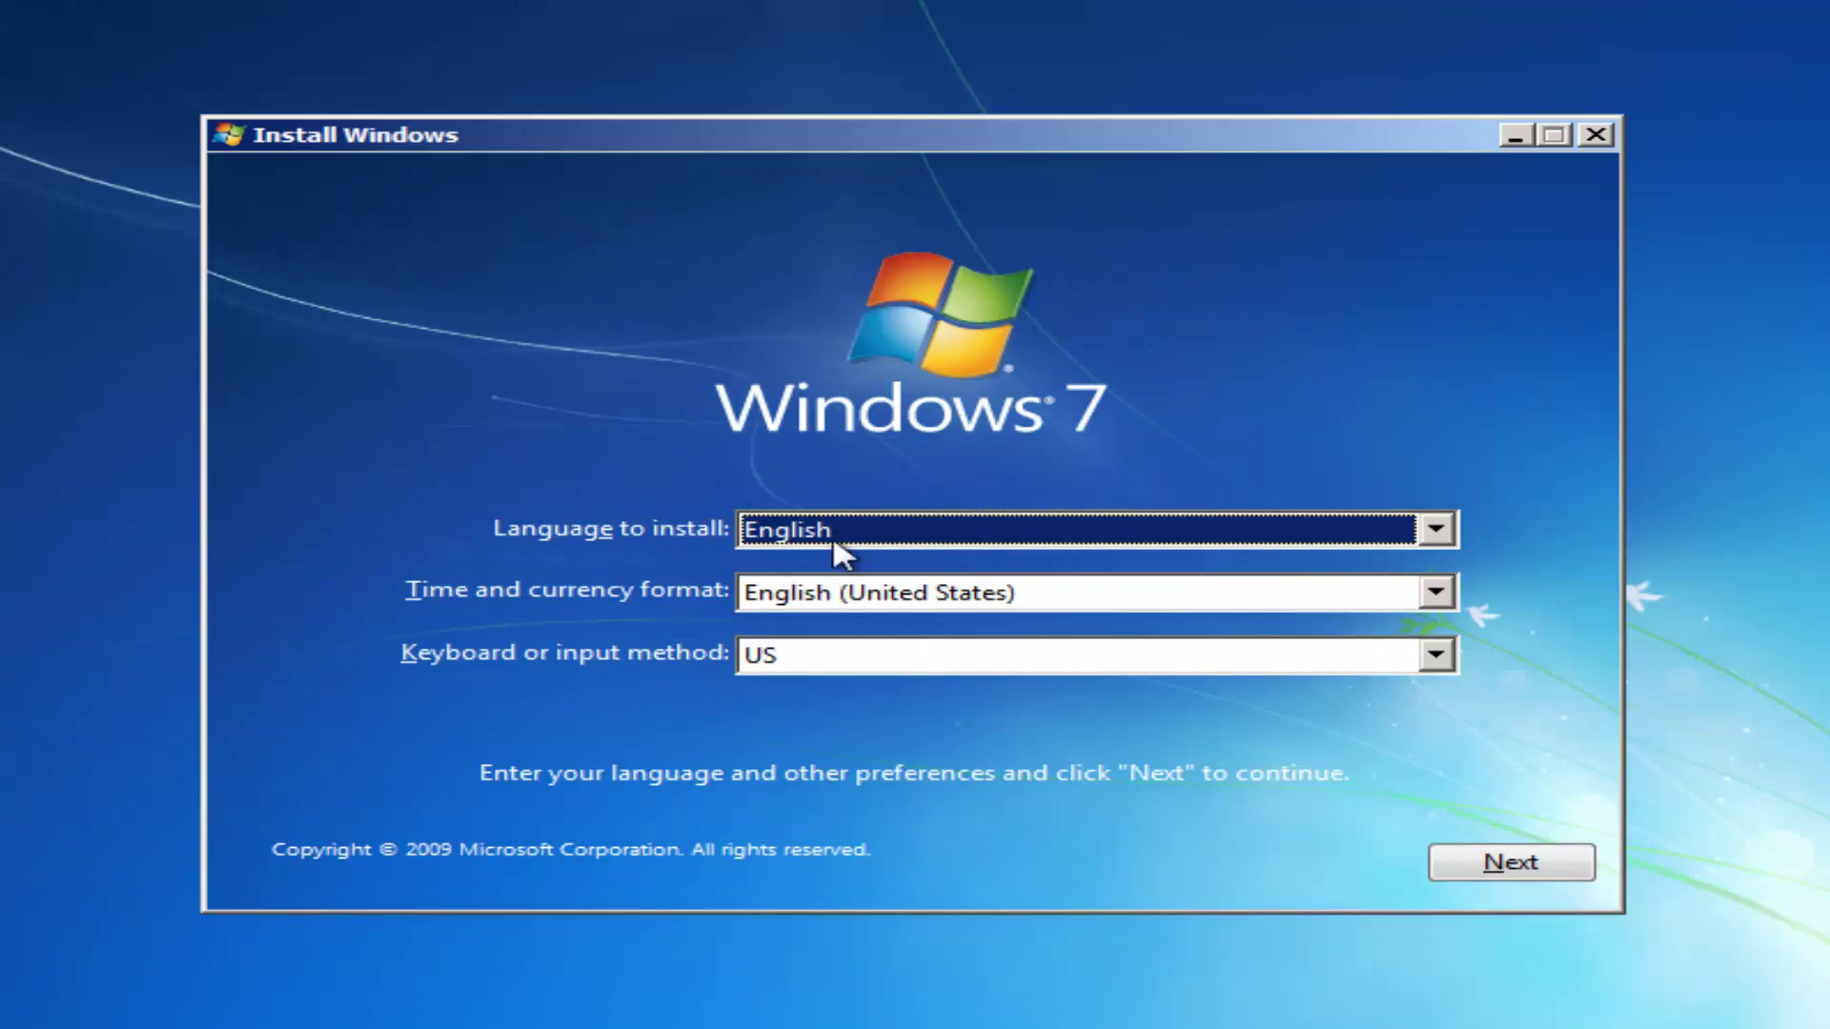
# Review the regional choices and proceed with English as language, English (United States) as time and currency format, and the US keyboard
pyautogui.click(816, 593)
pyautogui.click(816, 592)
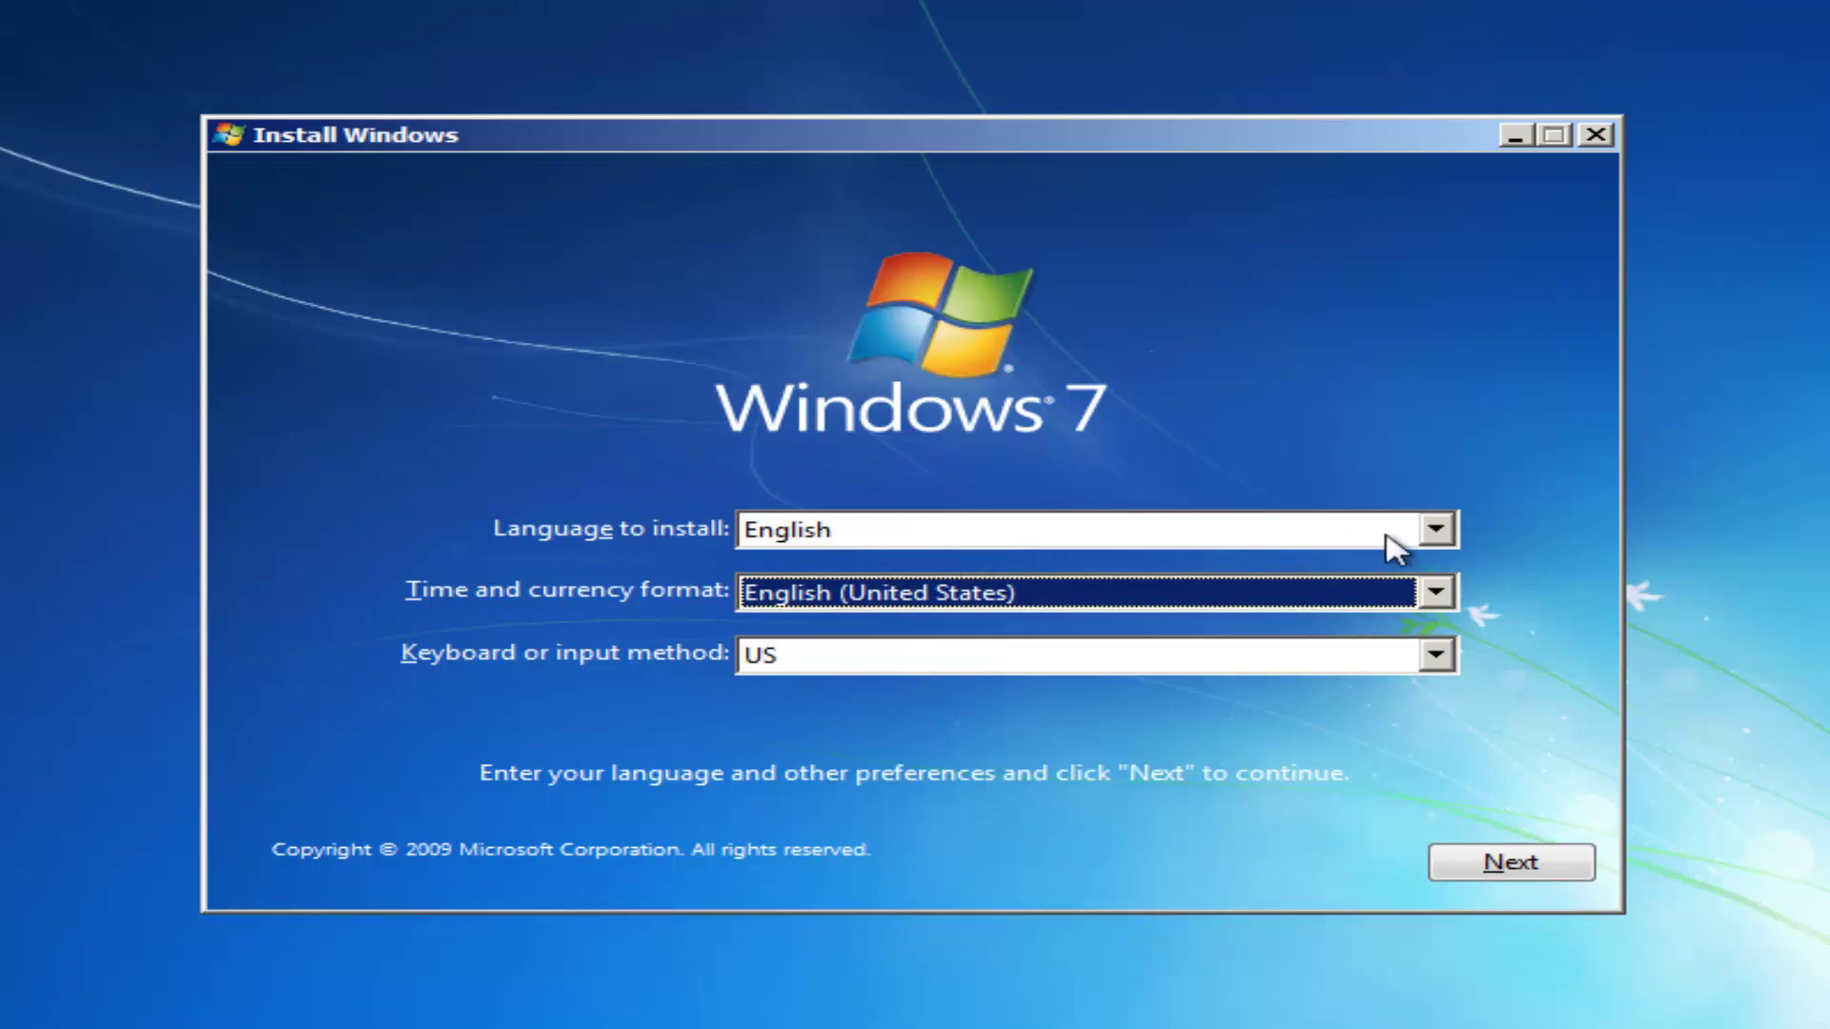
pyautogui.click(1430, 530)
pyautogui.click(1434, 561)
pyautogui.click(1266, 604)
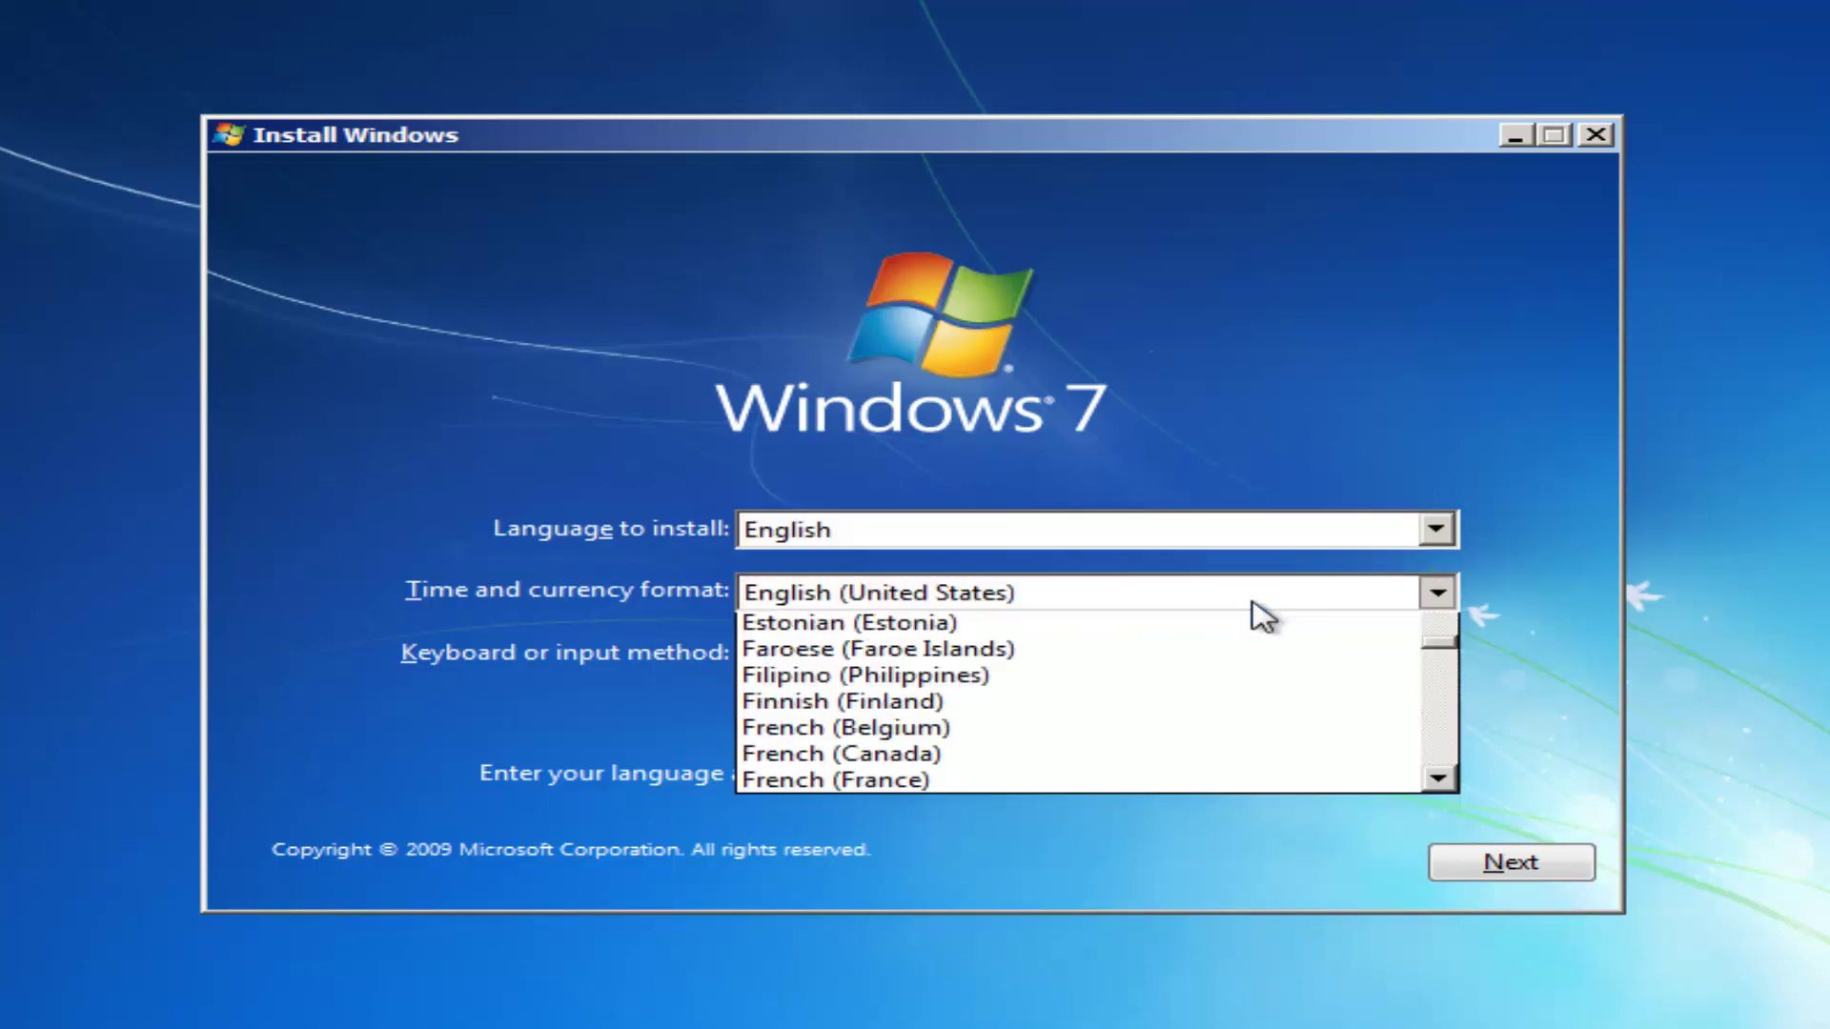
pyautogui.click(1260, 602)
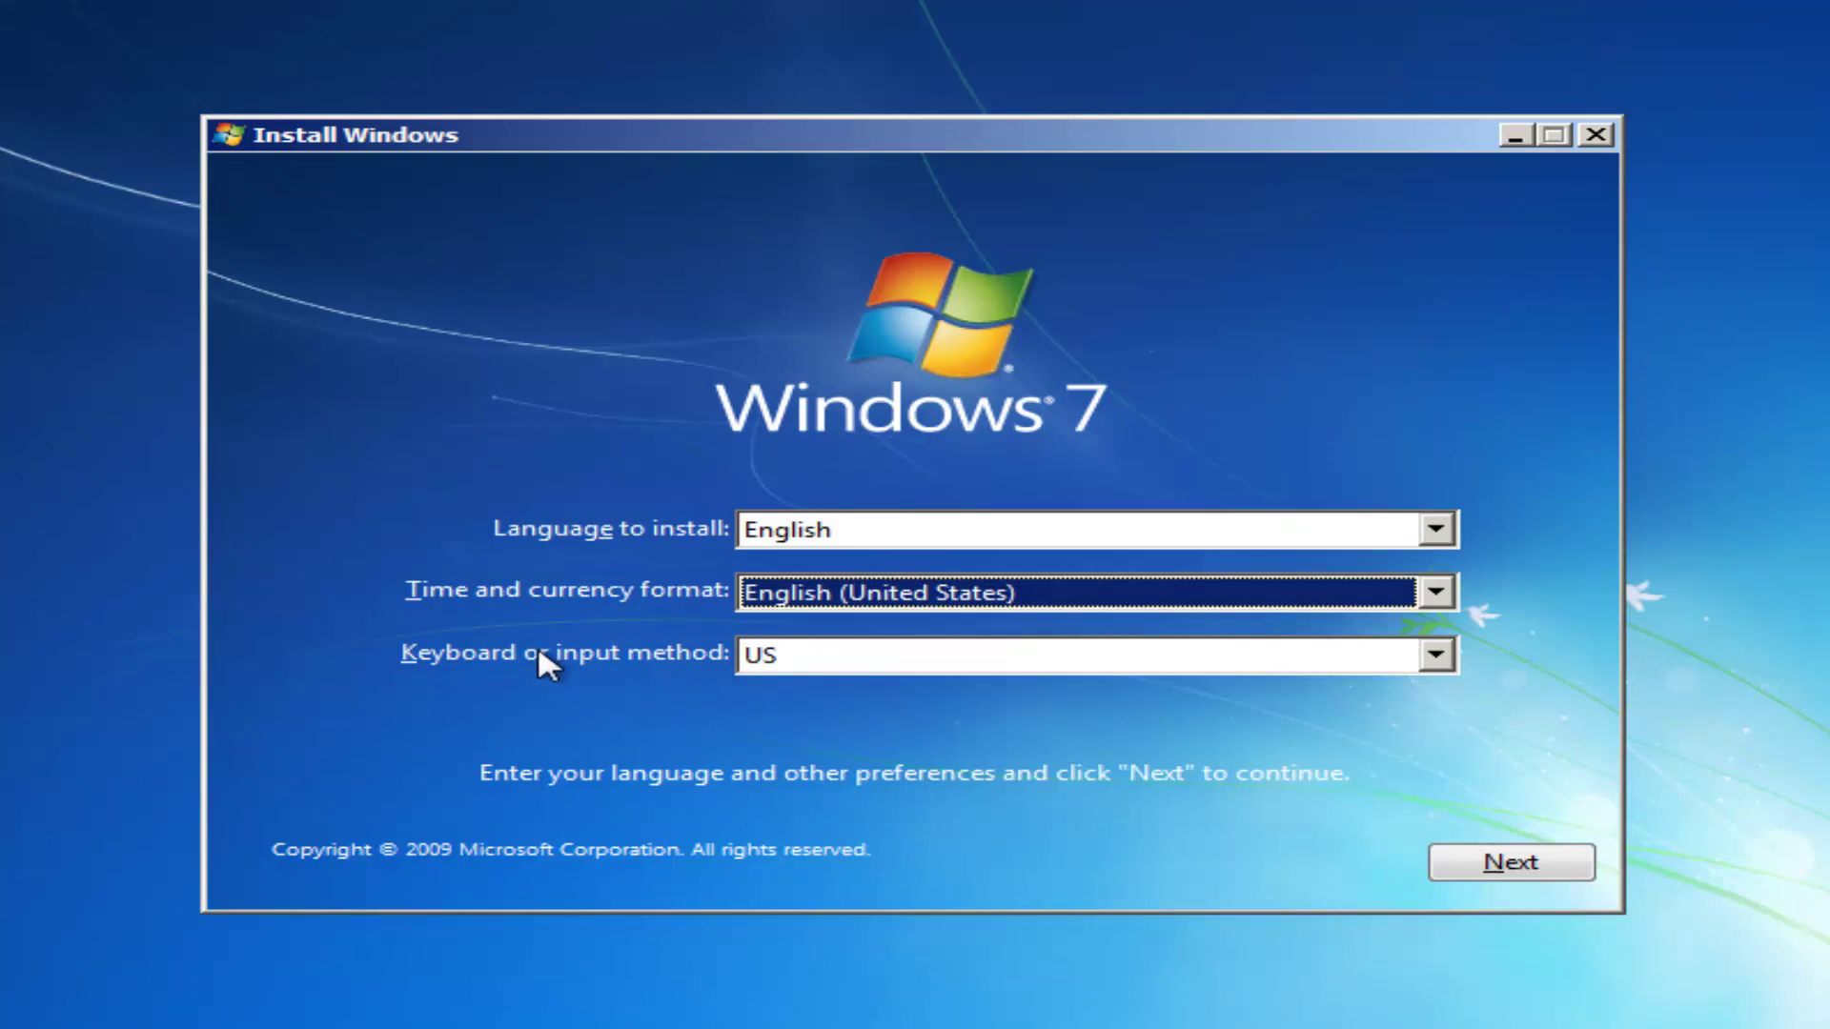
pyautogui.click(812, 667)
pyautogui.scroll(-2, 858, 743)
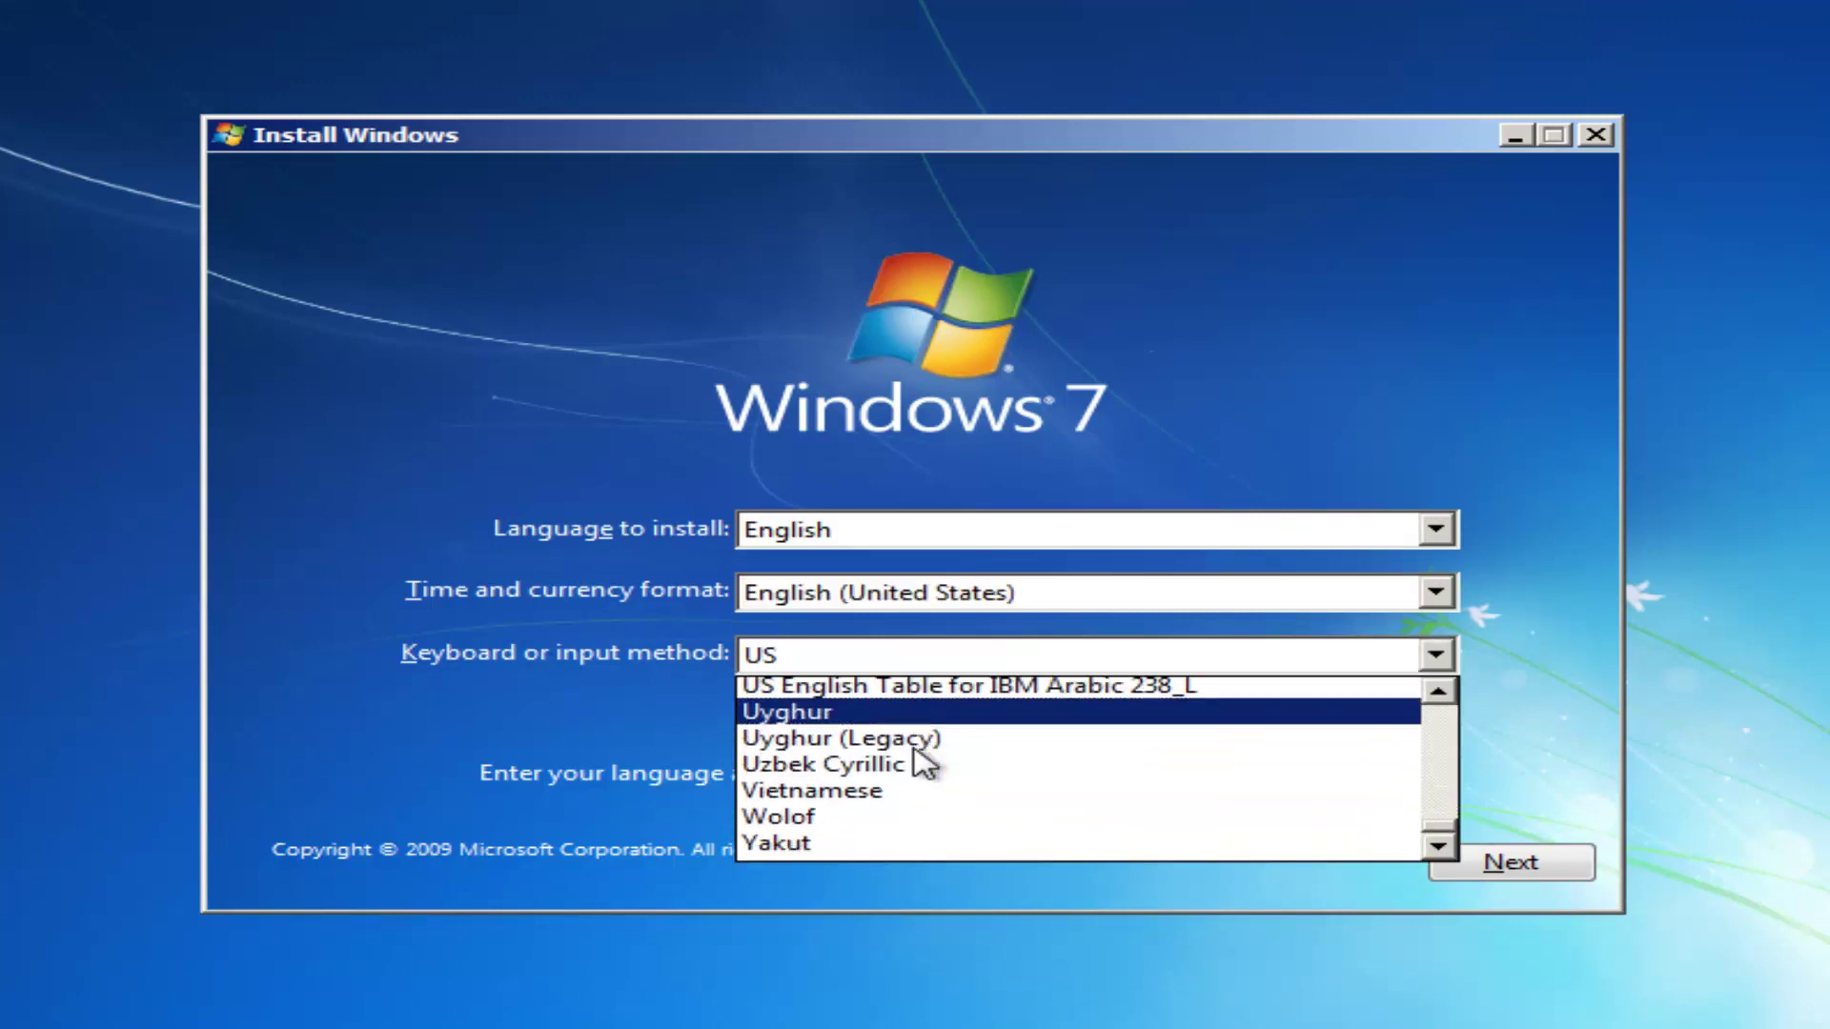
pyautogui.scroll(15, 650, 713)
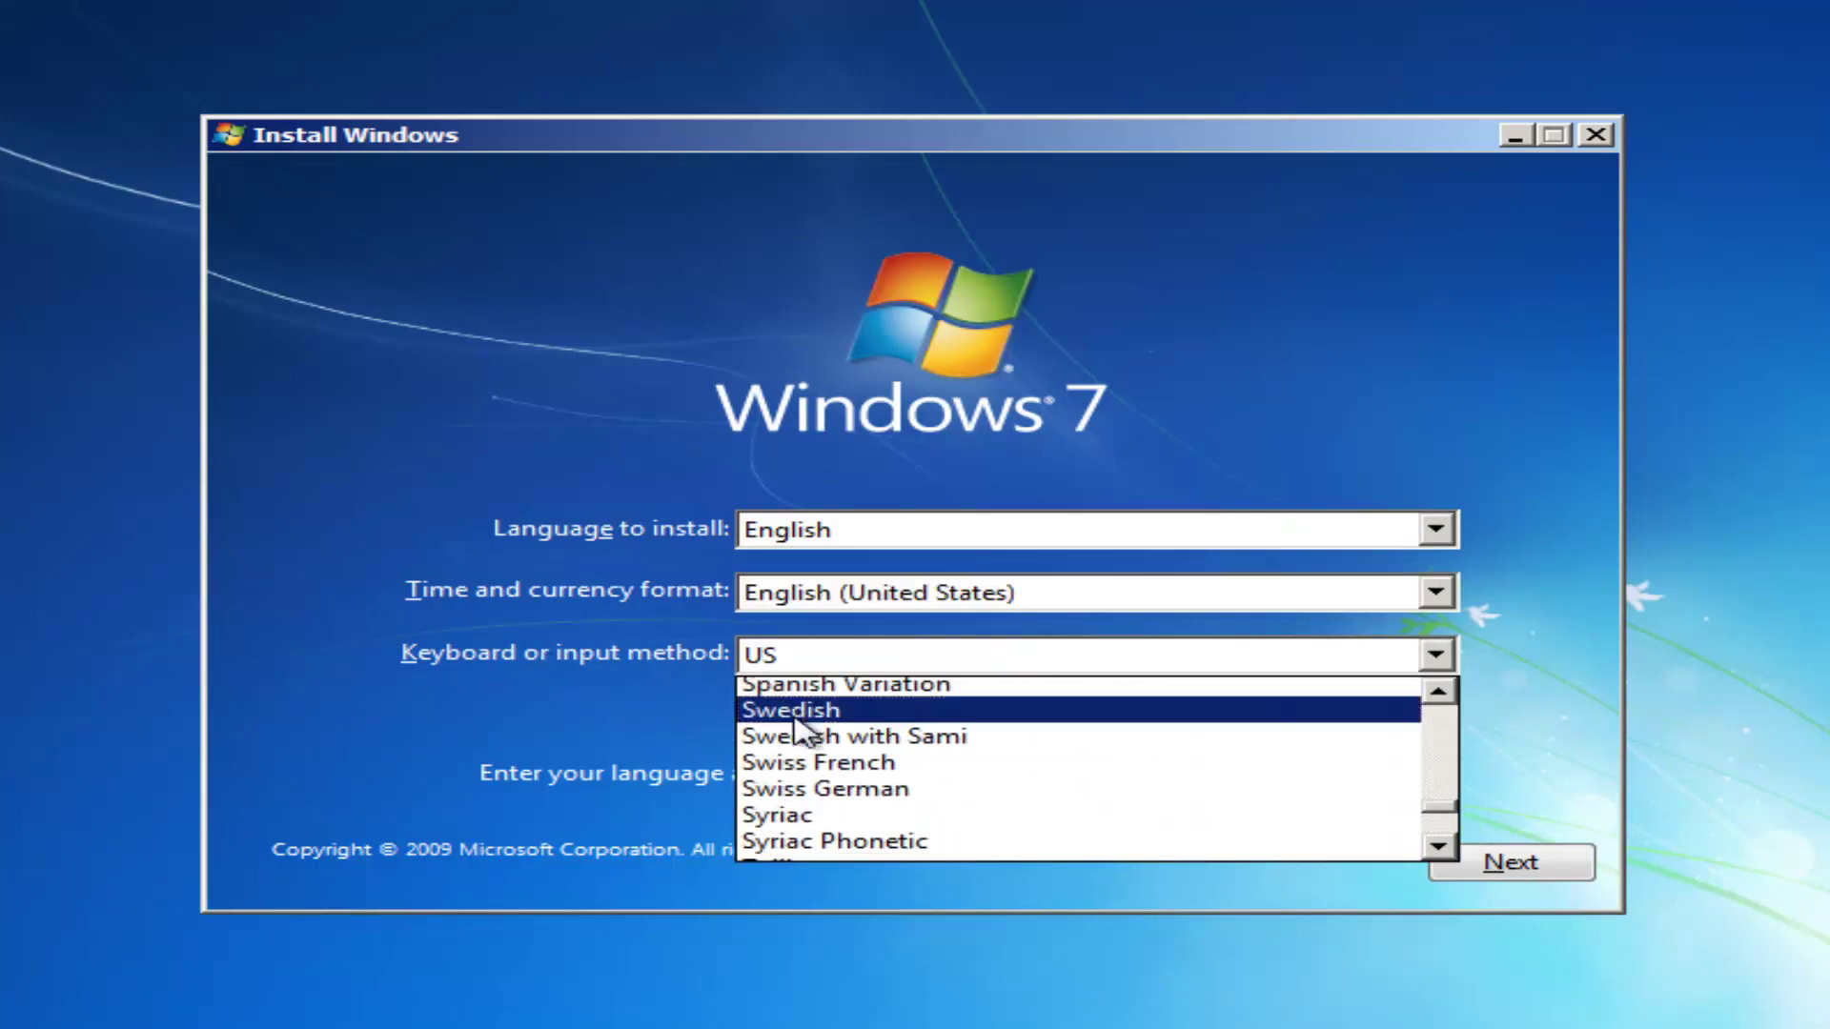
pyautogui.click(515, 678)
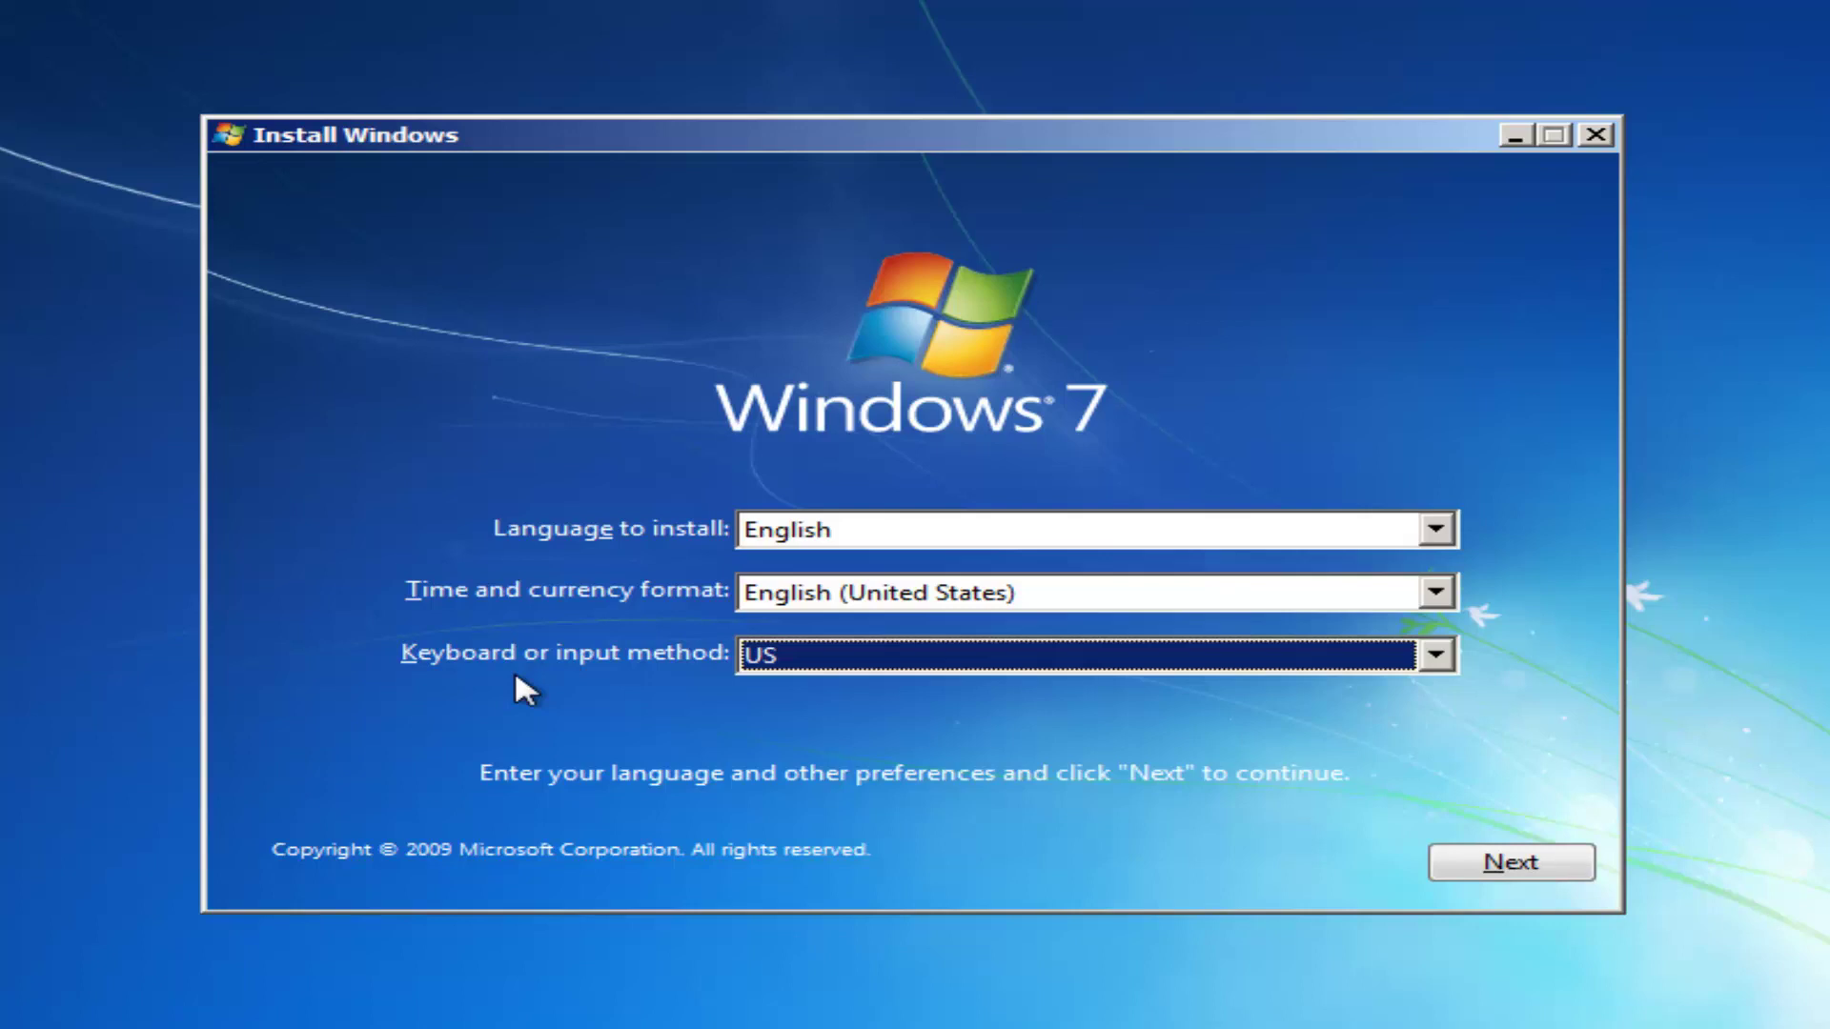
pyautogui.click(1472, 864)
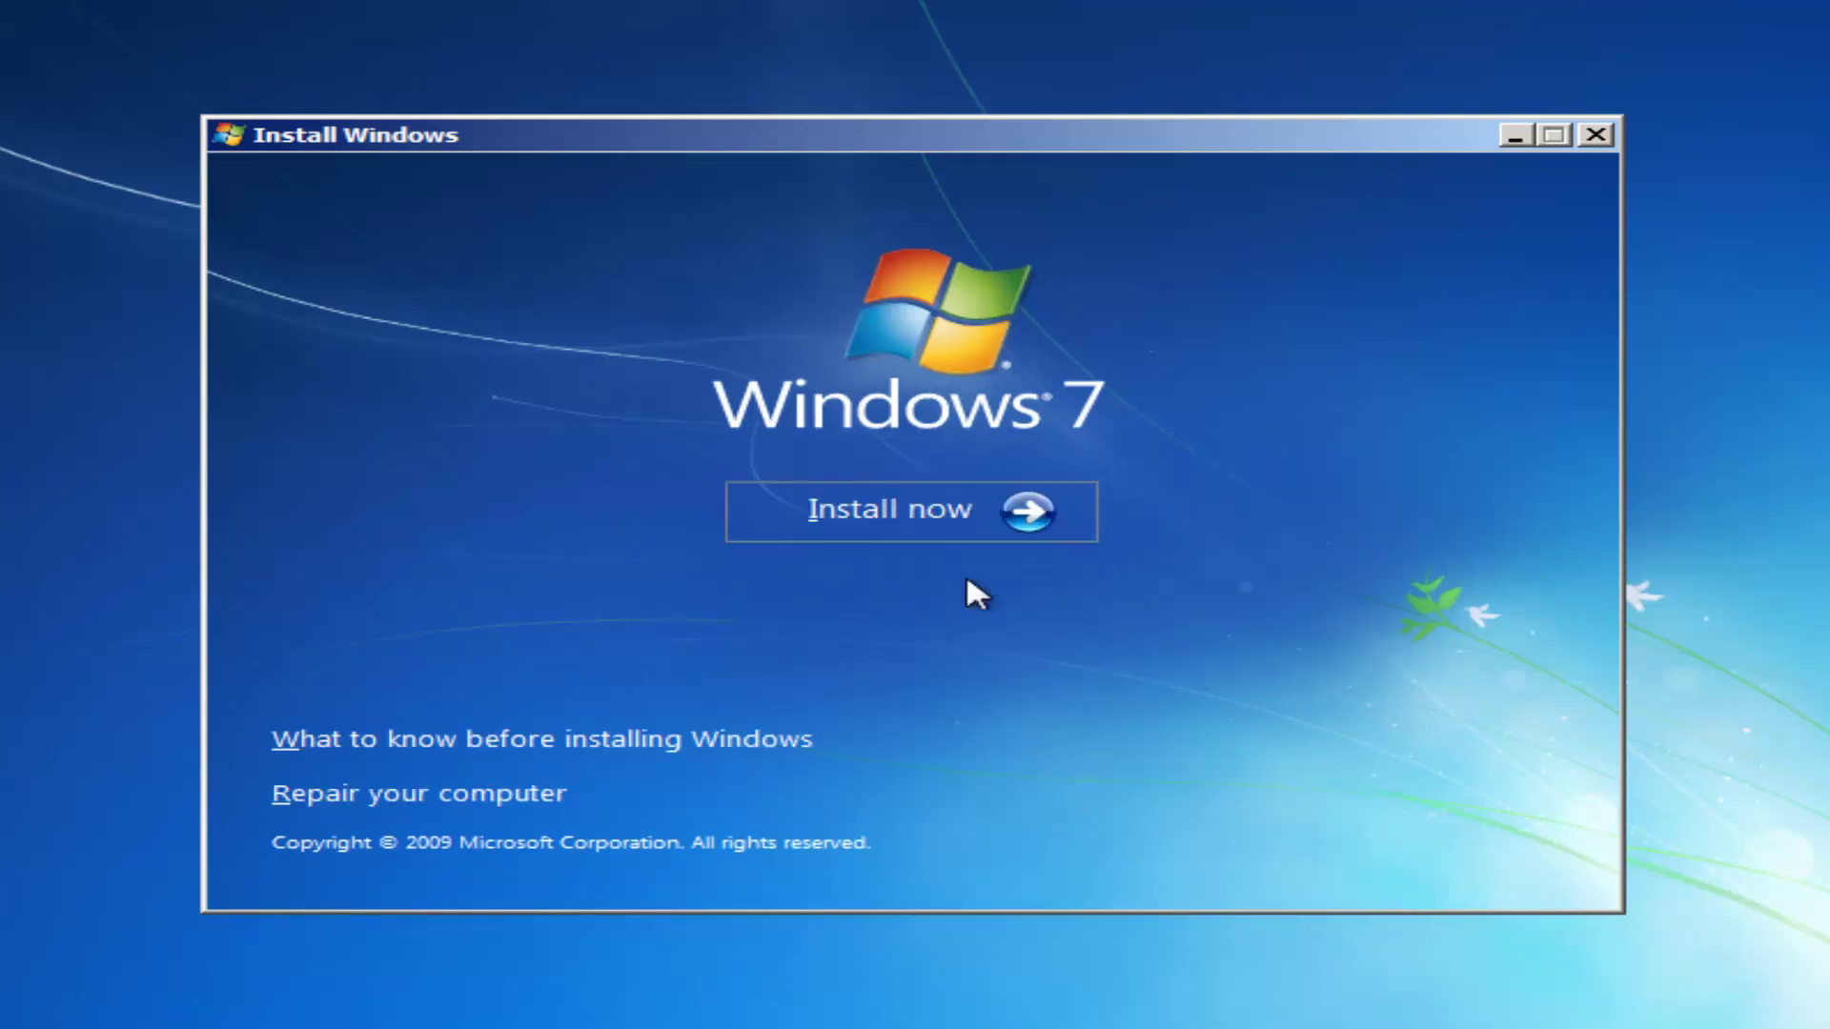
# Start the Windows installation and accept the license terms
pyautogui.click(862, 503)
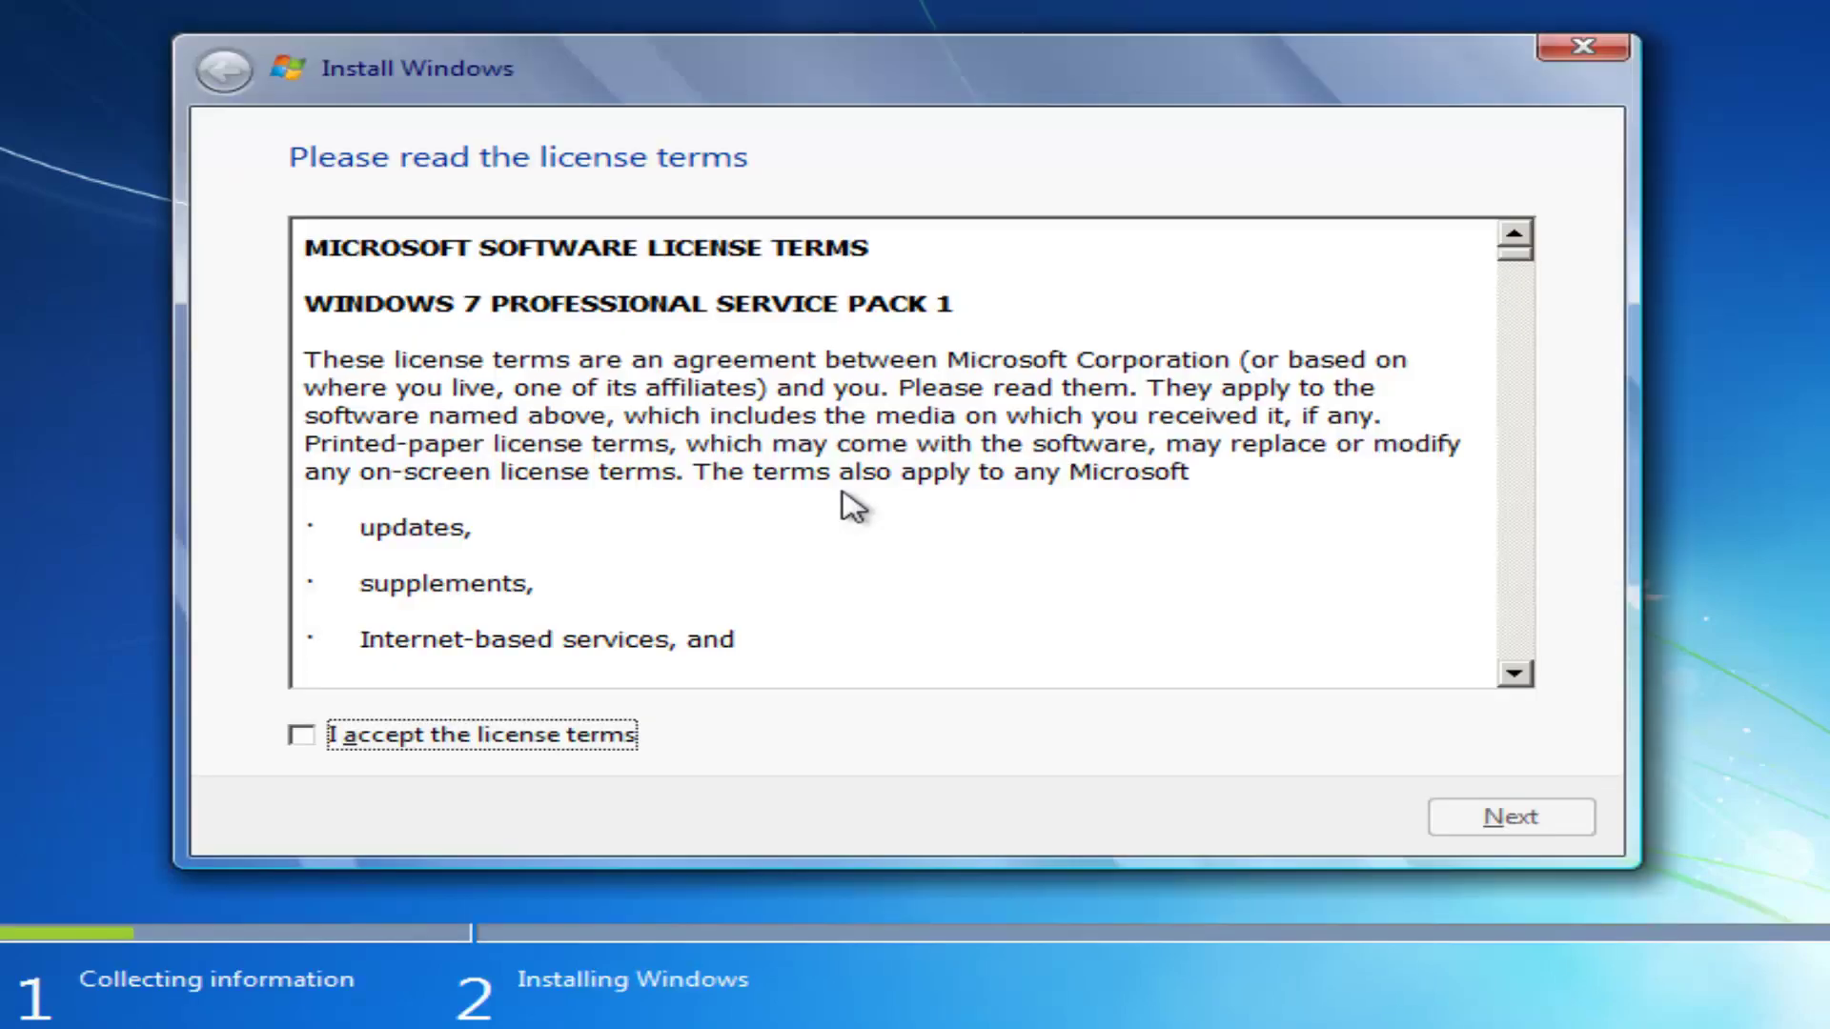
pyautogui.click(303, 734)
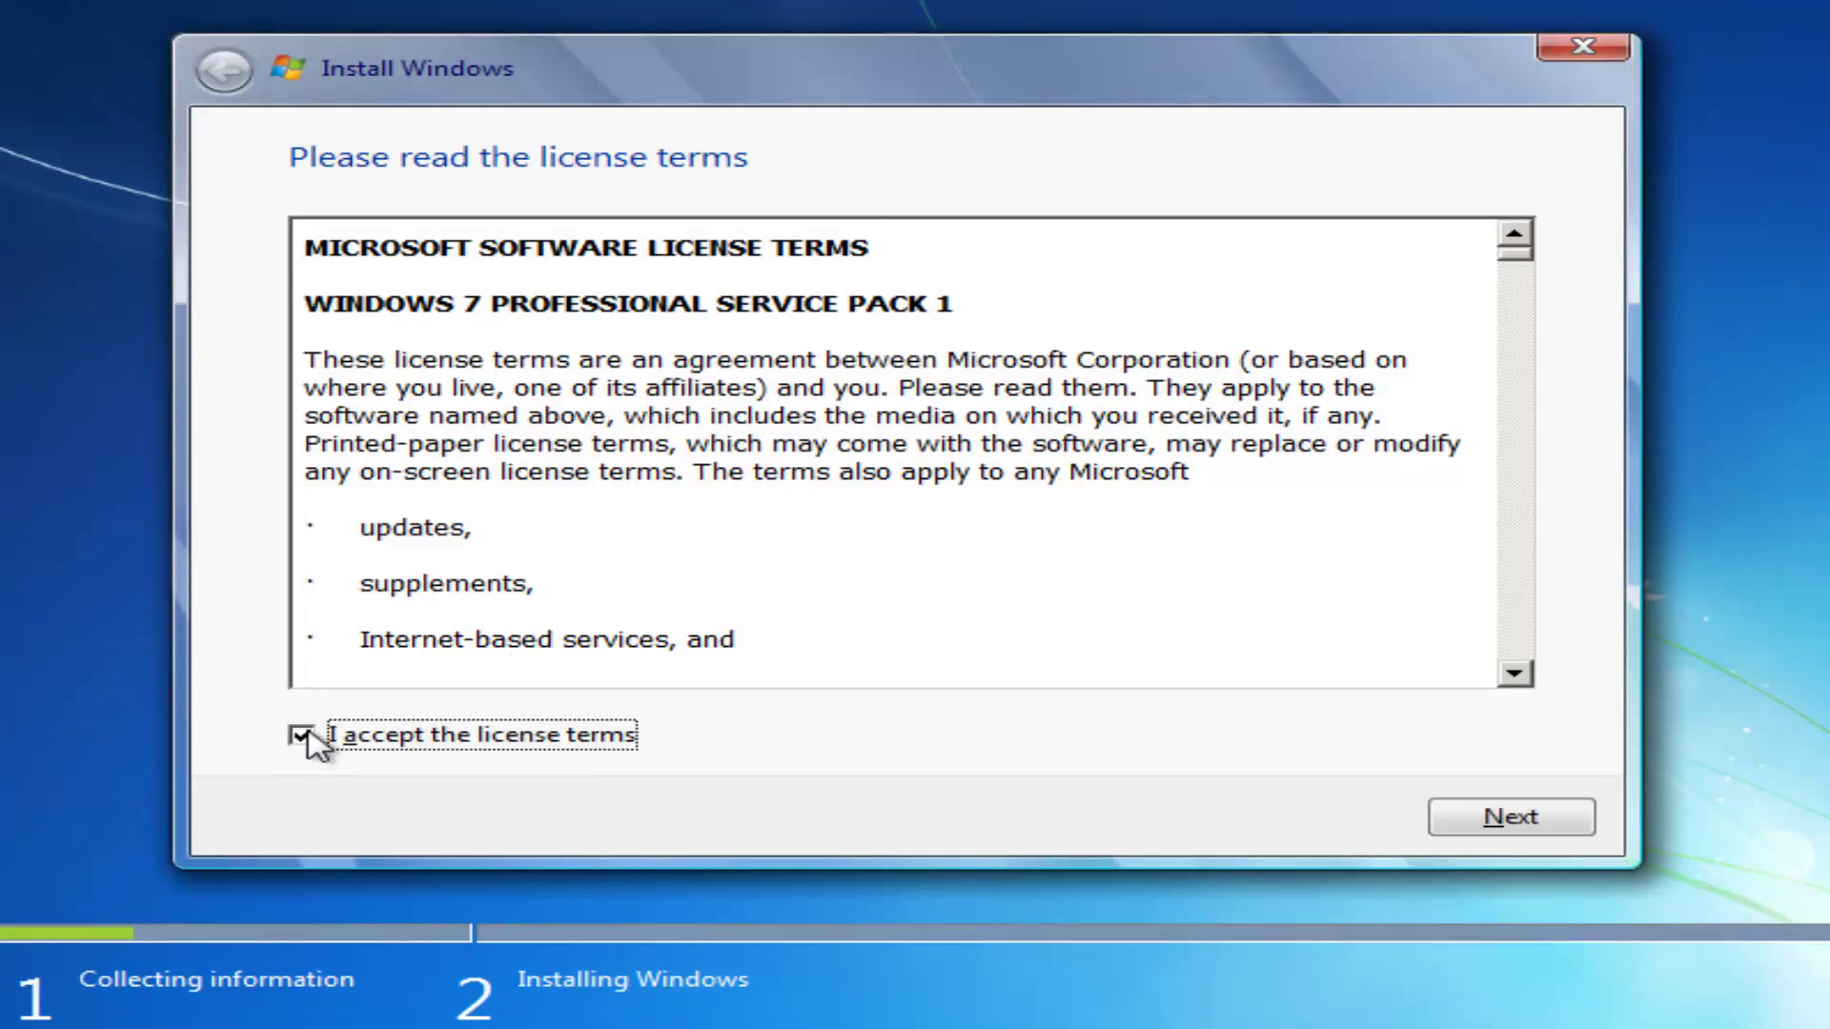
pyautogui.click(1483, 828)
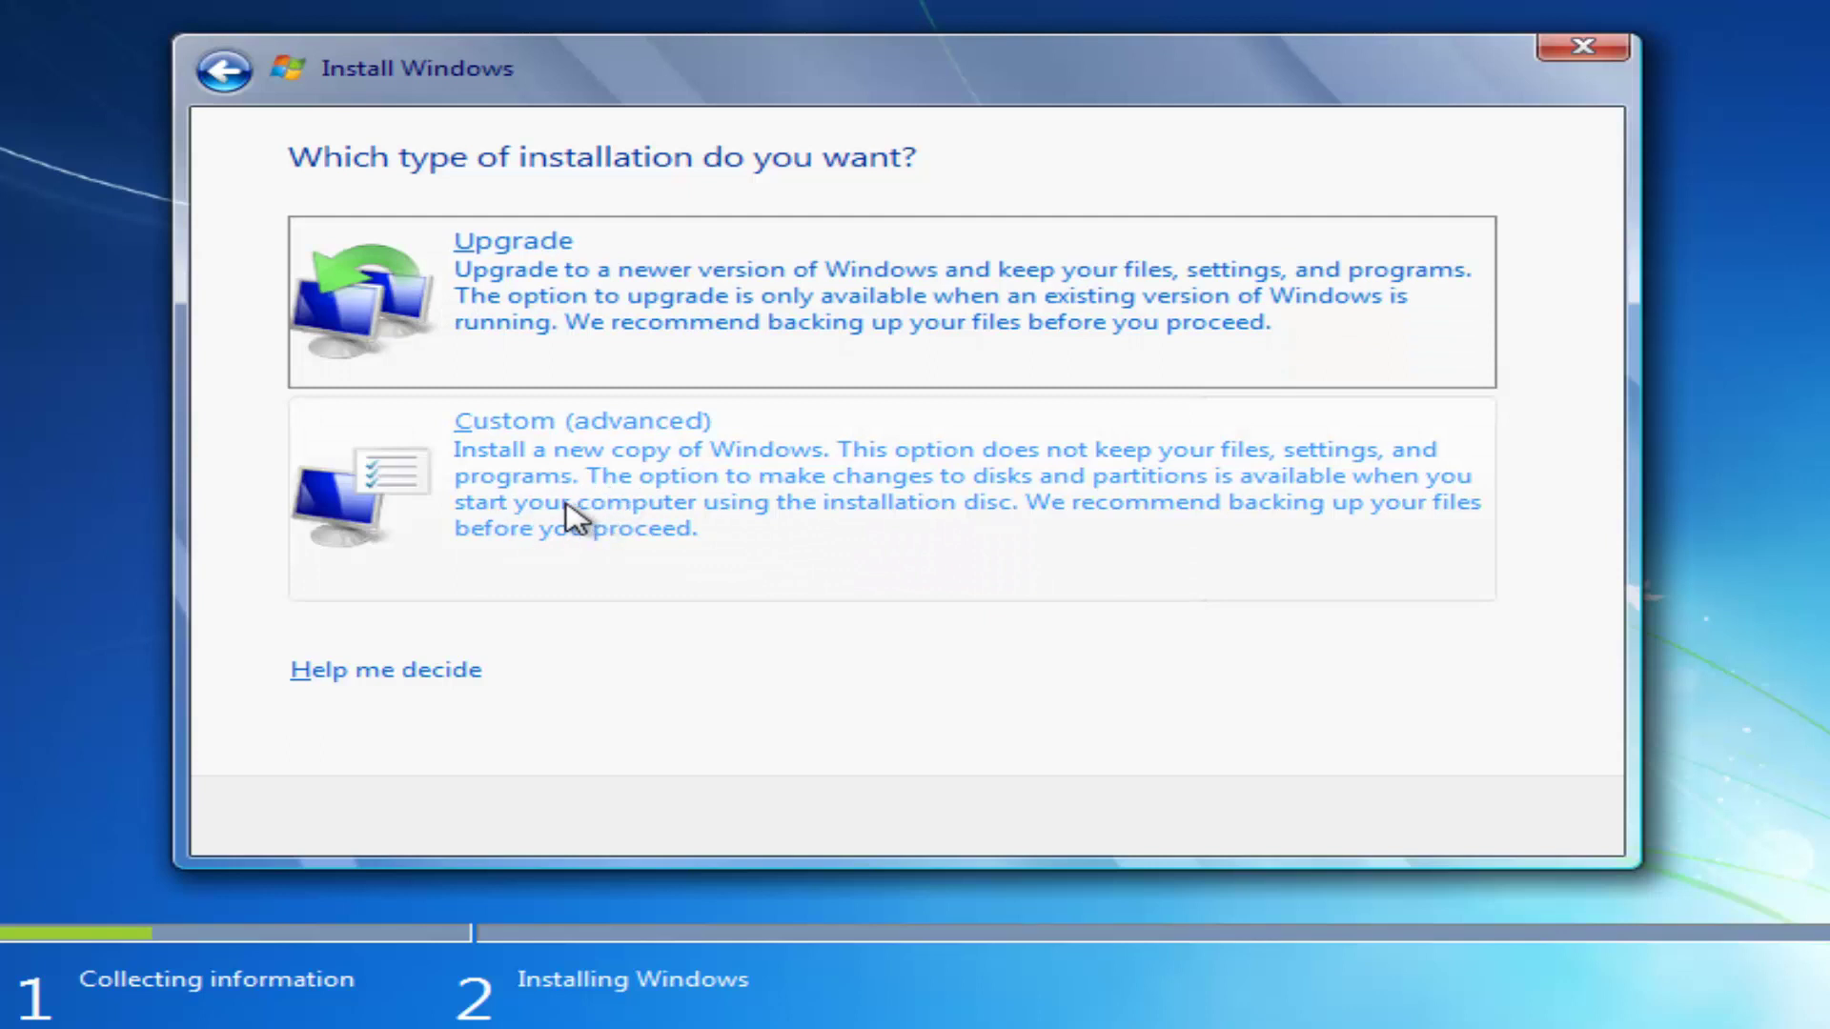
# Run a Custom (advanced) installation on Disk 0 Partition 1, allowing previous Windows files to be moved to Windows.old
pyautogui.click(561, 450)
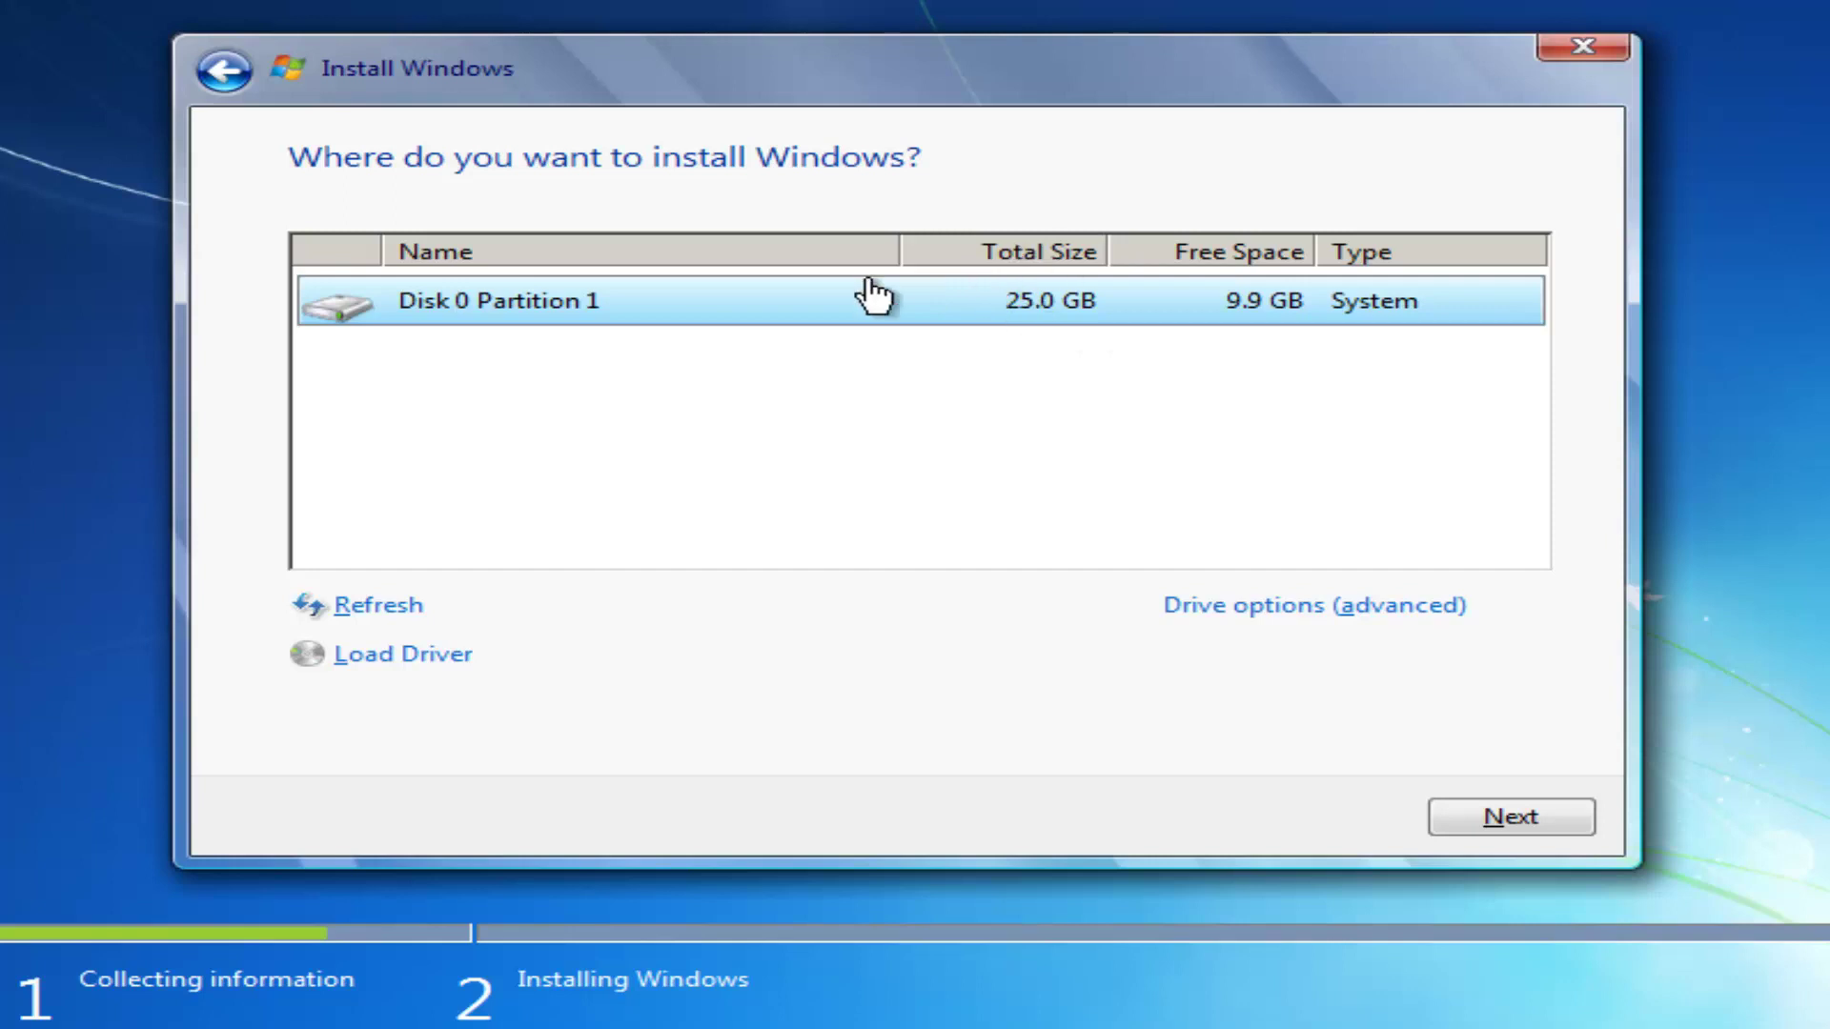
pyautogui.click(1478, 819)
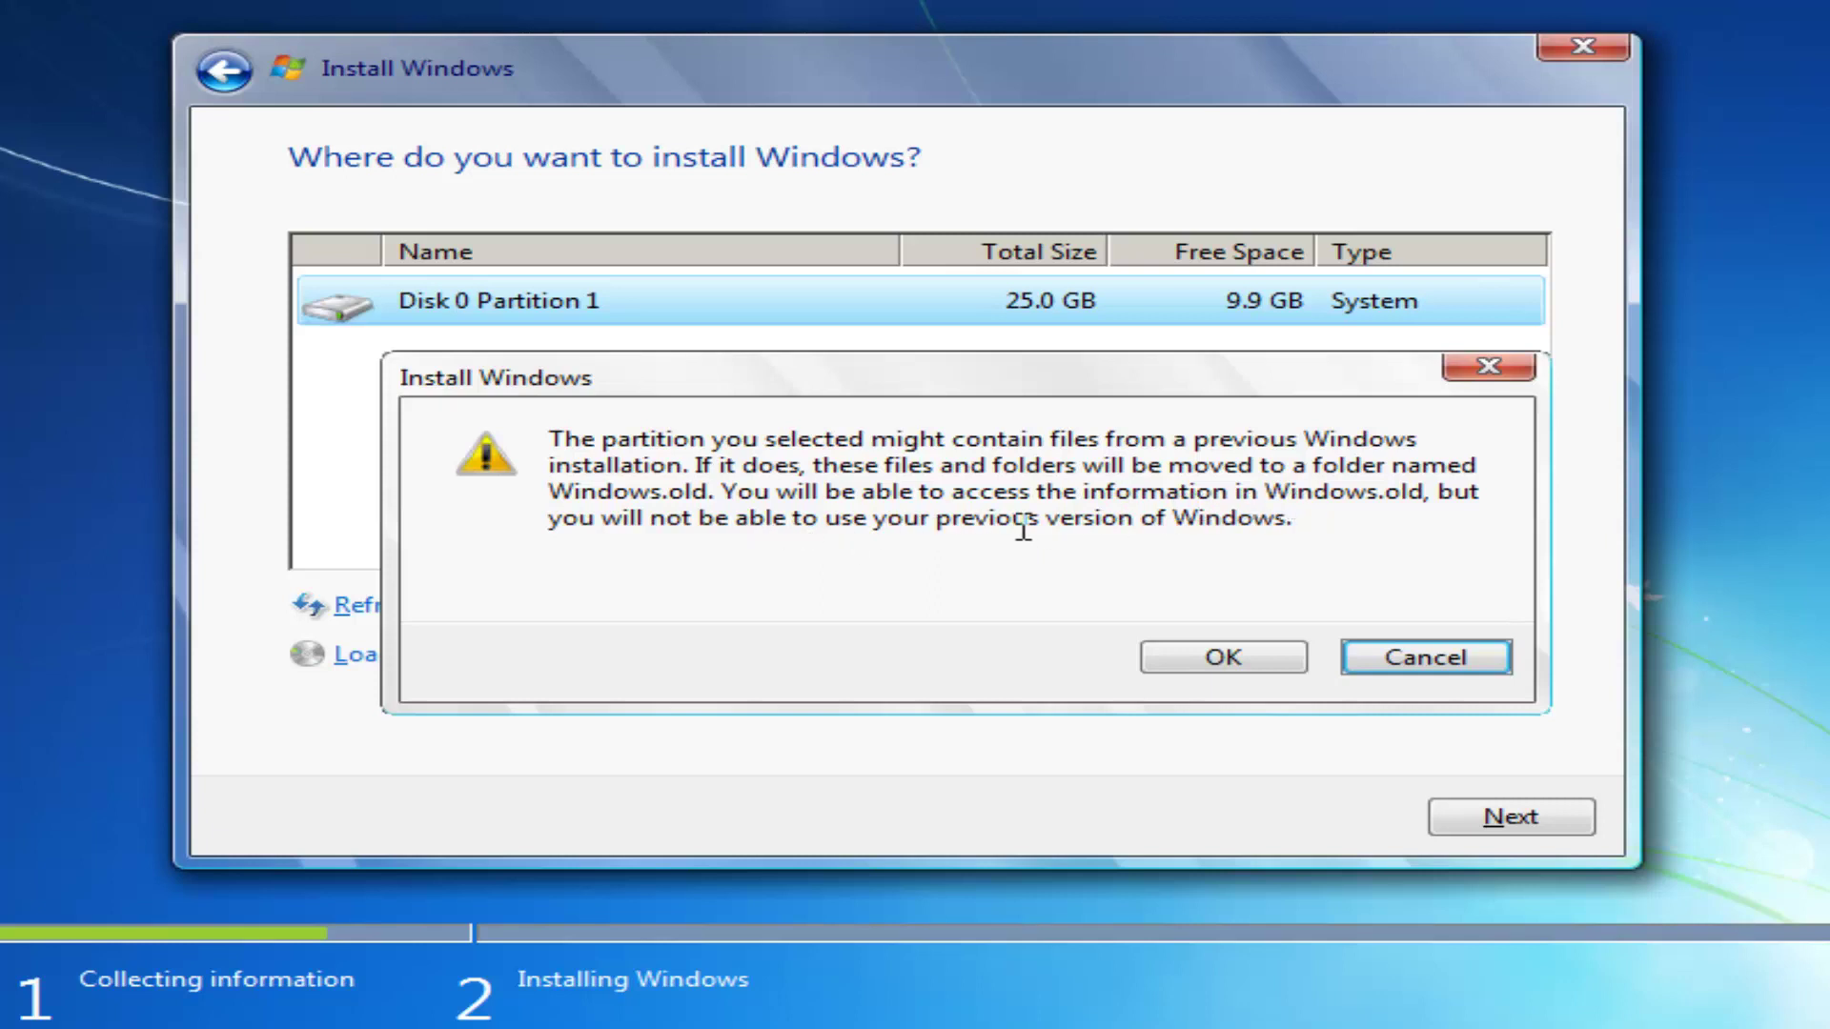
pyautogui.click(1157, 665)
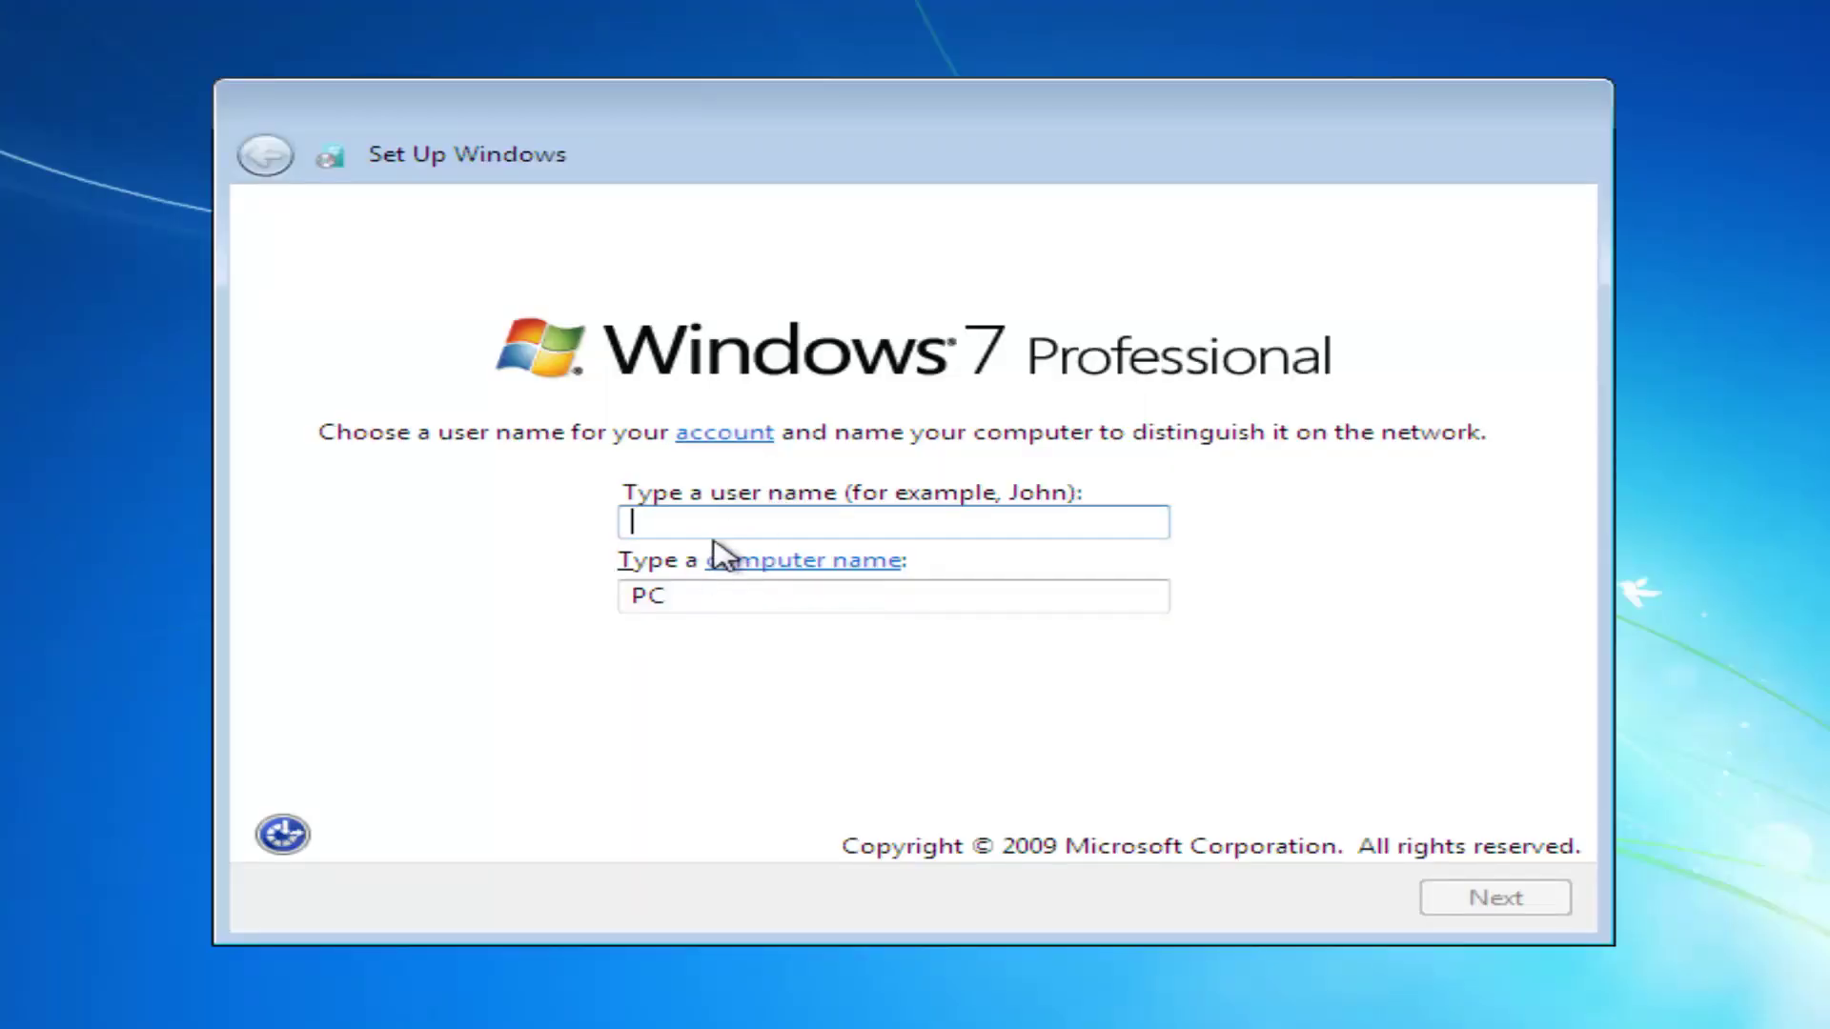
# Create the user account "Computer" with the computer name Computer-PC, leaving the account password blank
pyautogui.write('Computer')
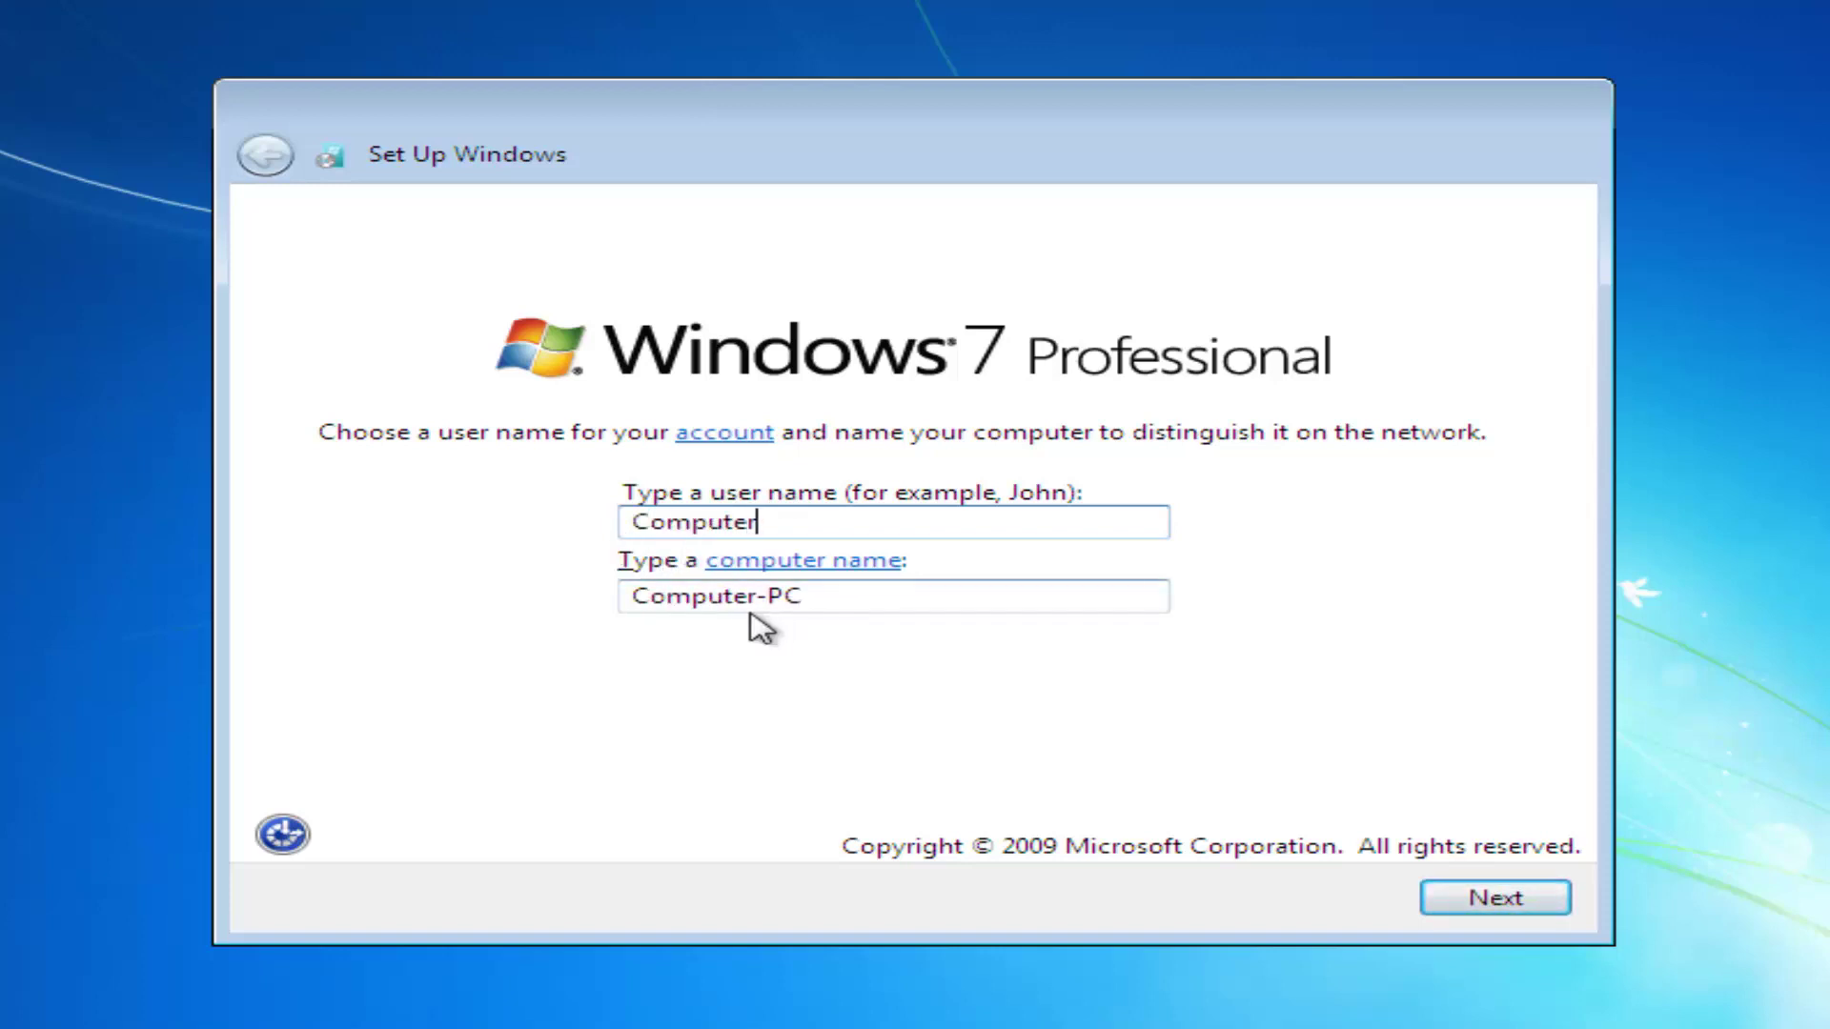
pyautogui.click(1496, 906)
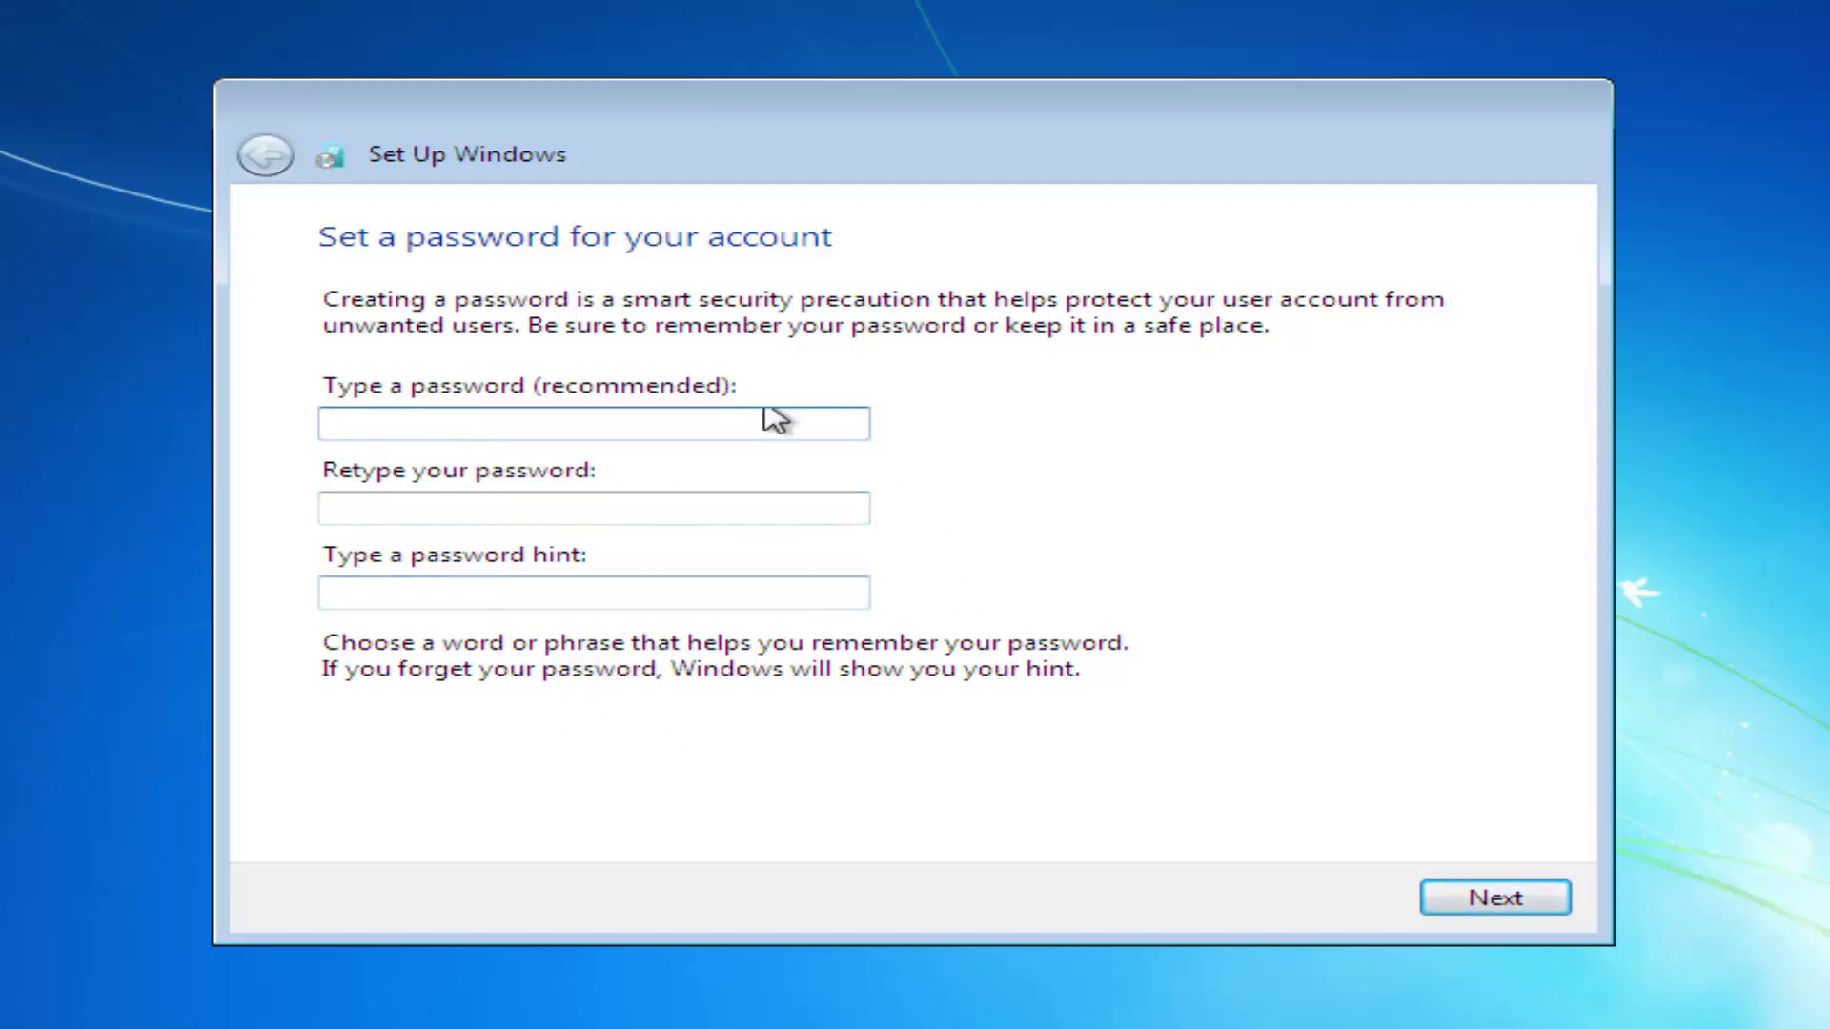
pyautogui.click(1444, 894)
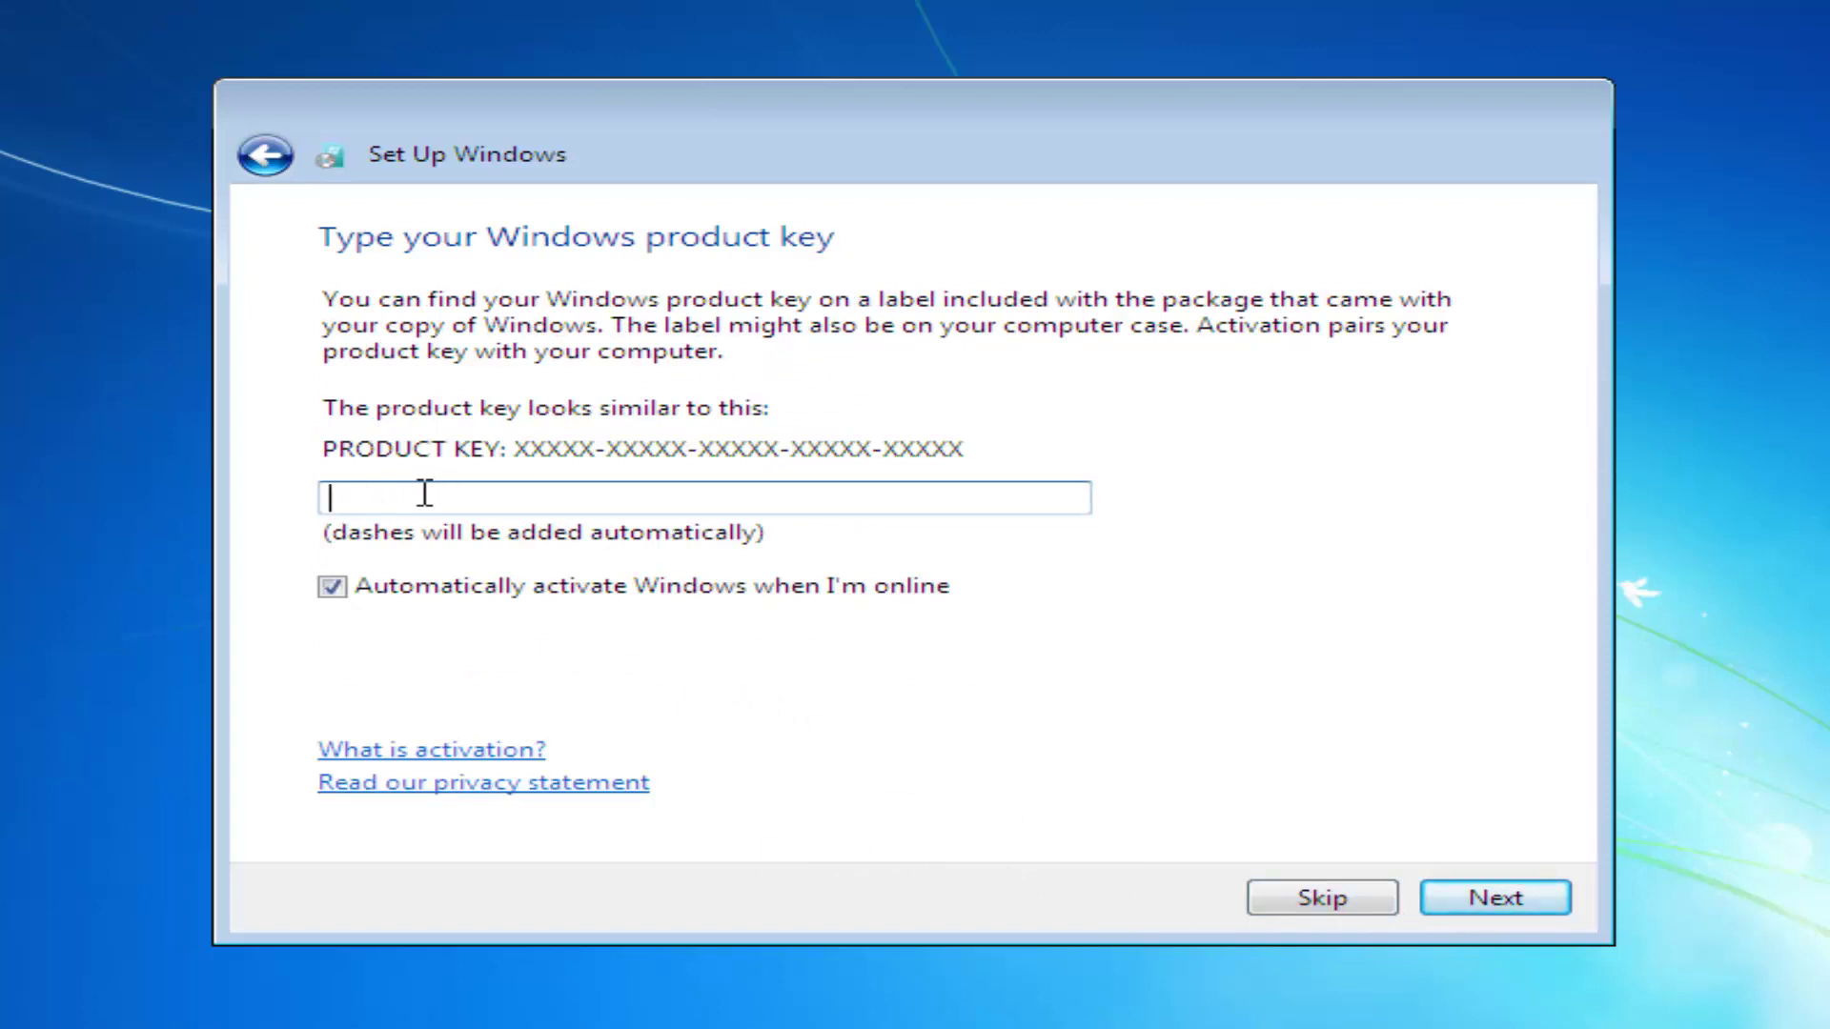
# Turn off automatic activation when online and skip entering the Windows product key
pyautogui.click(361, 595)
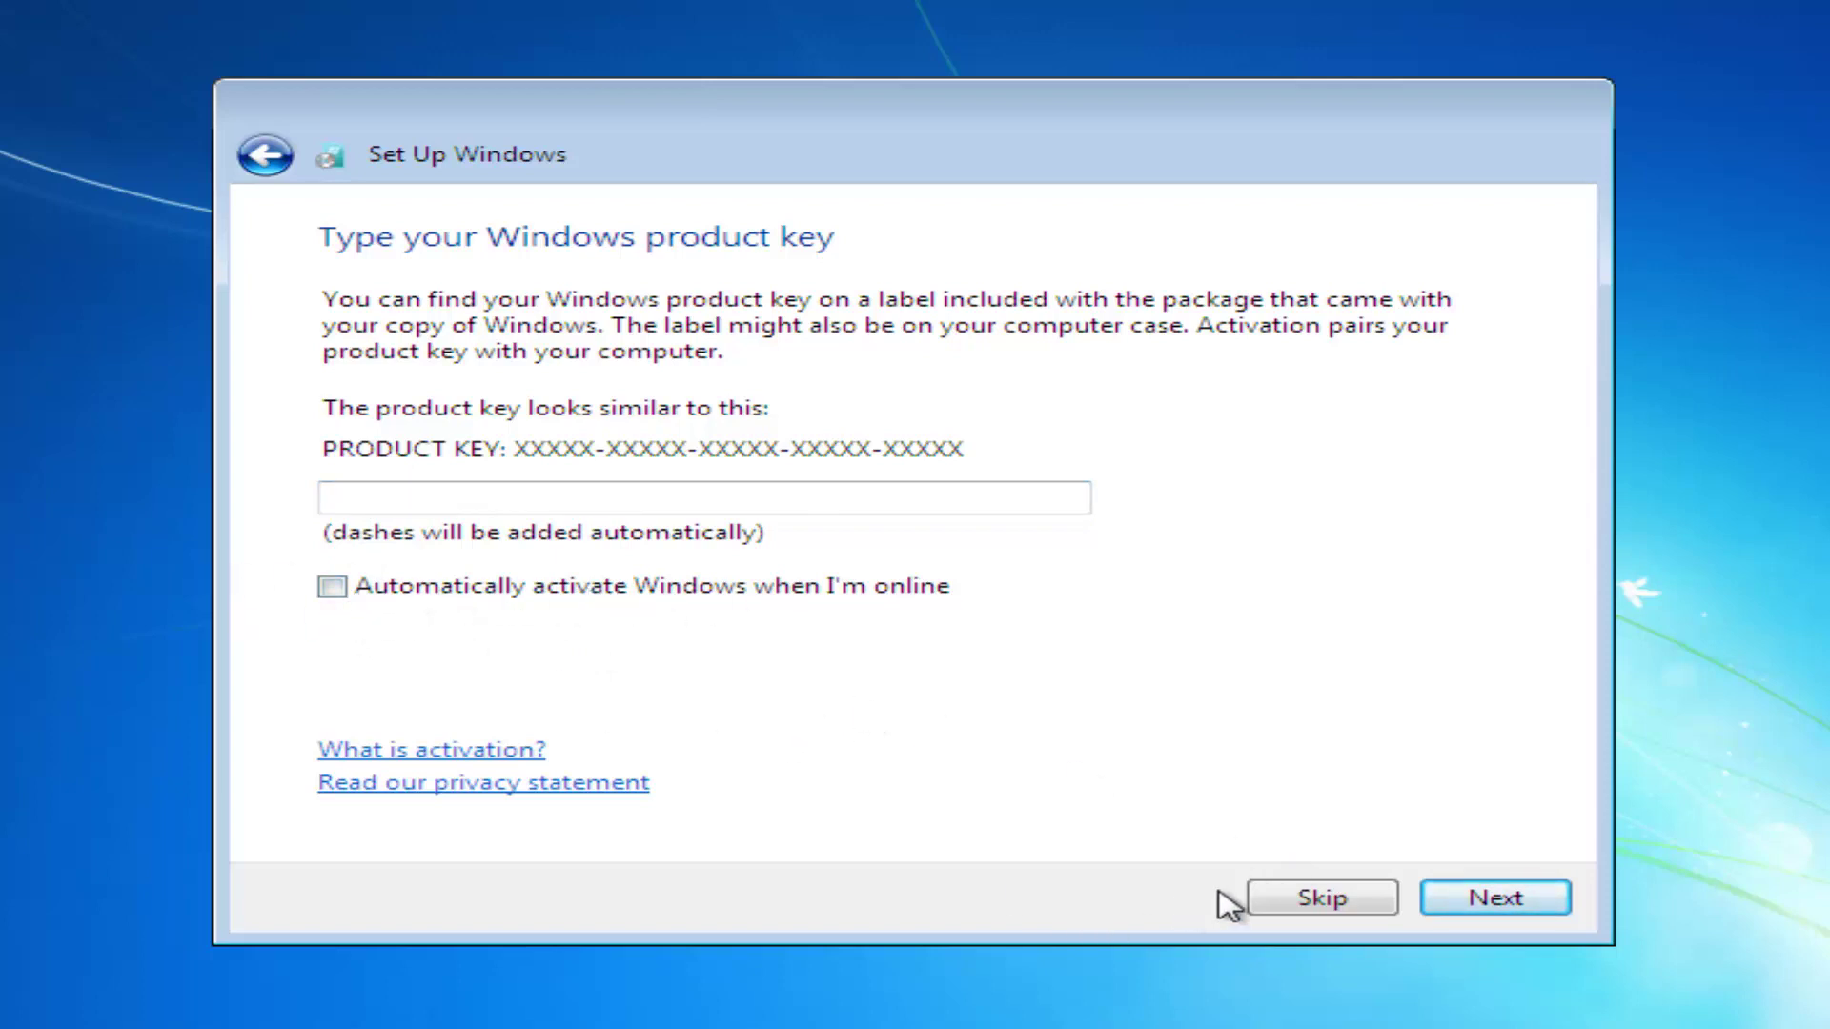
pyautogui.click(1256, 901)
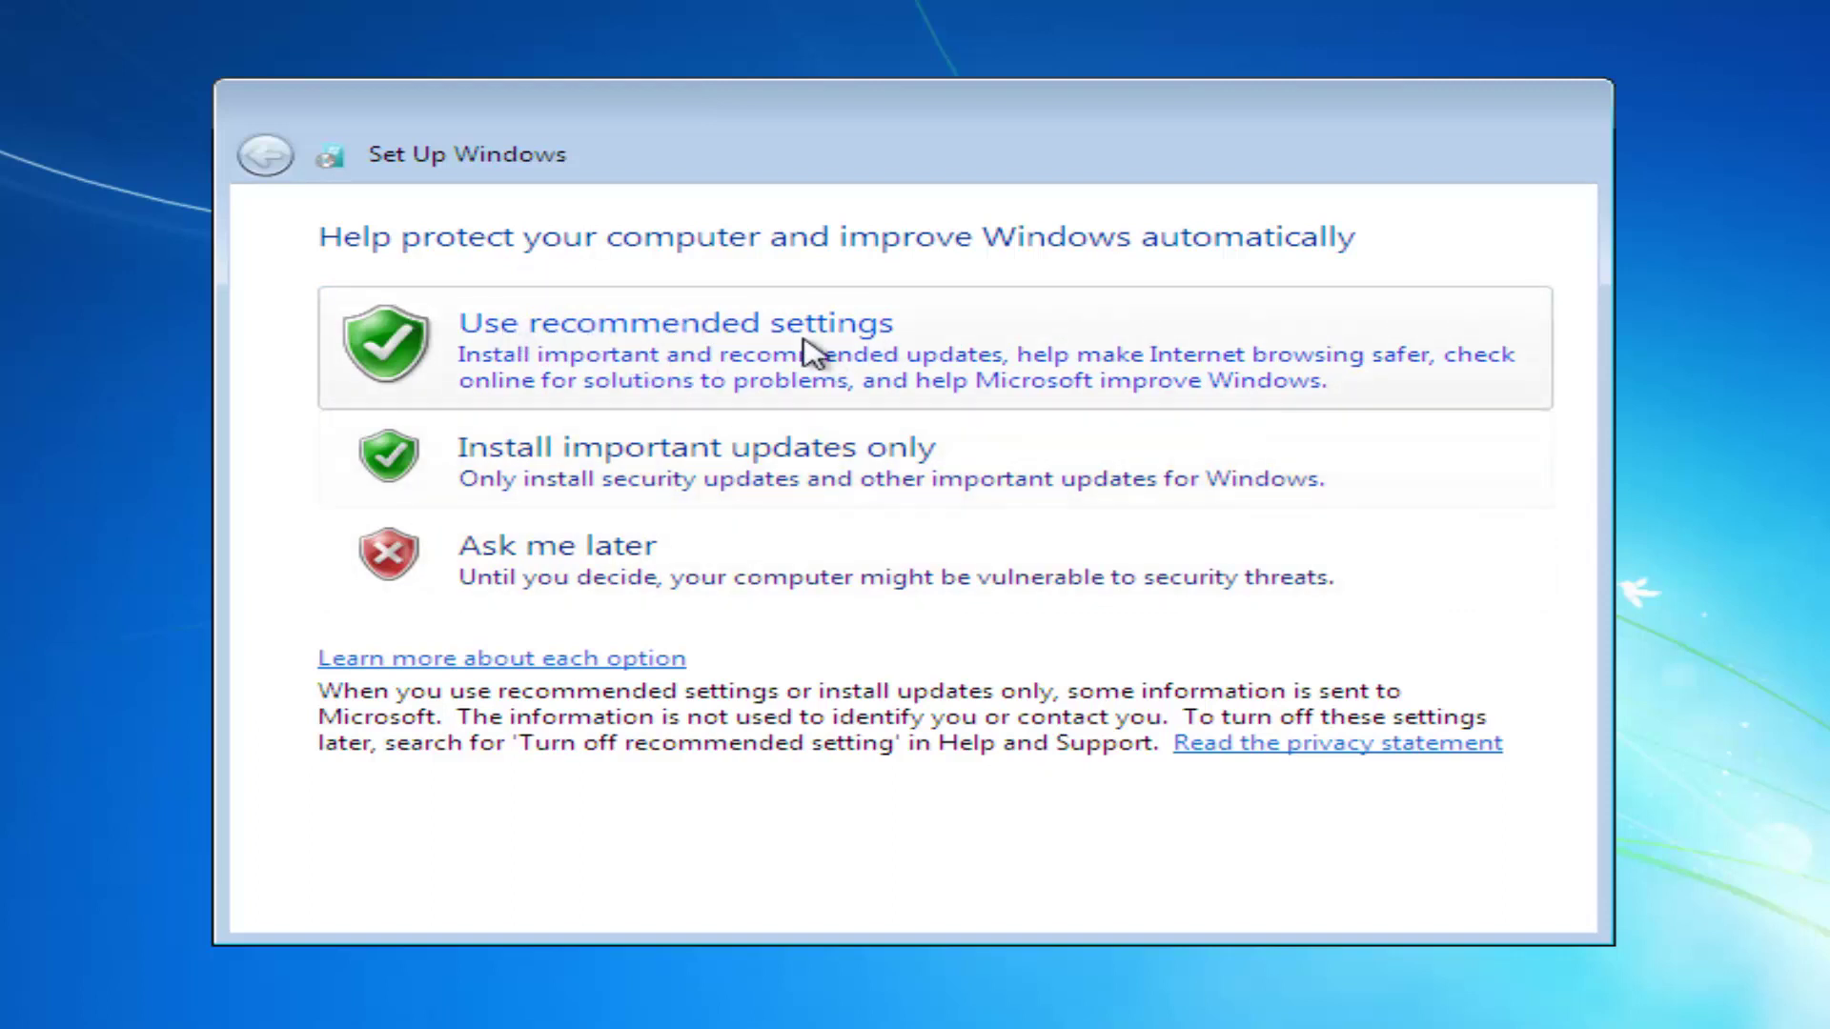
# Finish Windows setup with the recommended protection settings, the preset Pacific Time date and time, and the Home network location
pyautogui.click(642, 347)
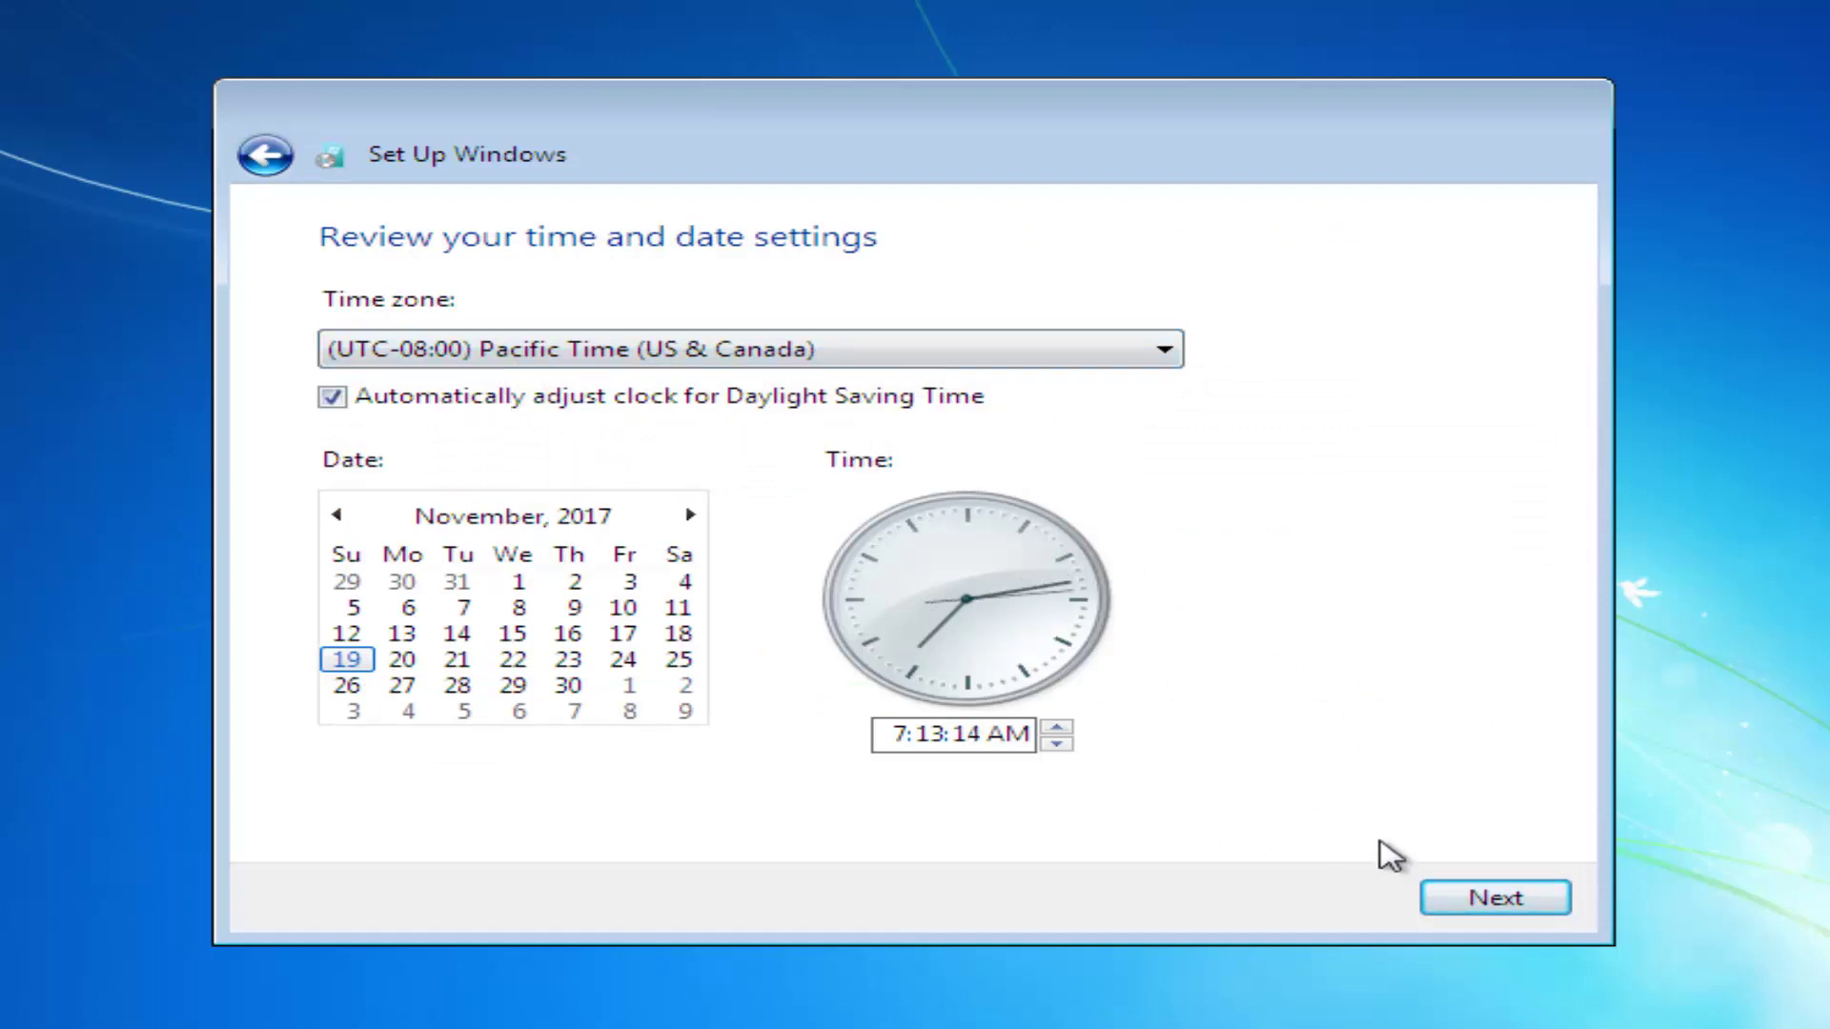
pyautogui.click(1491, 903)
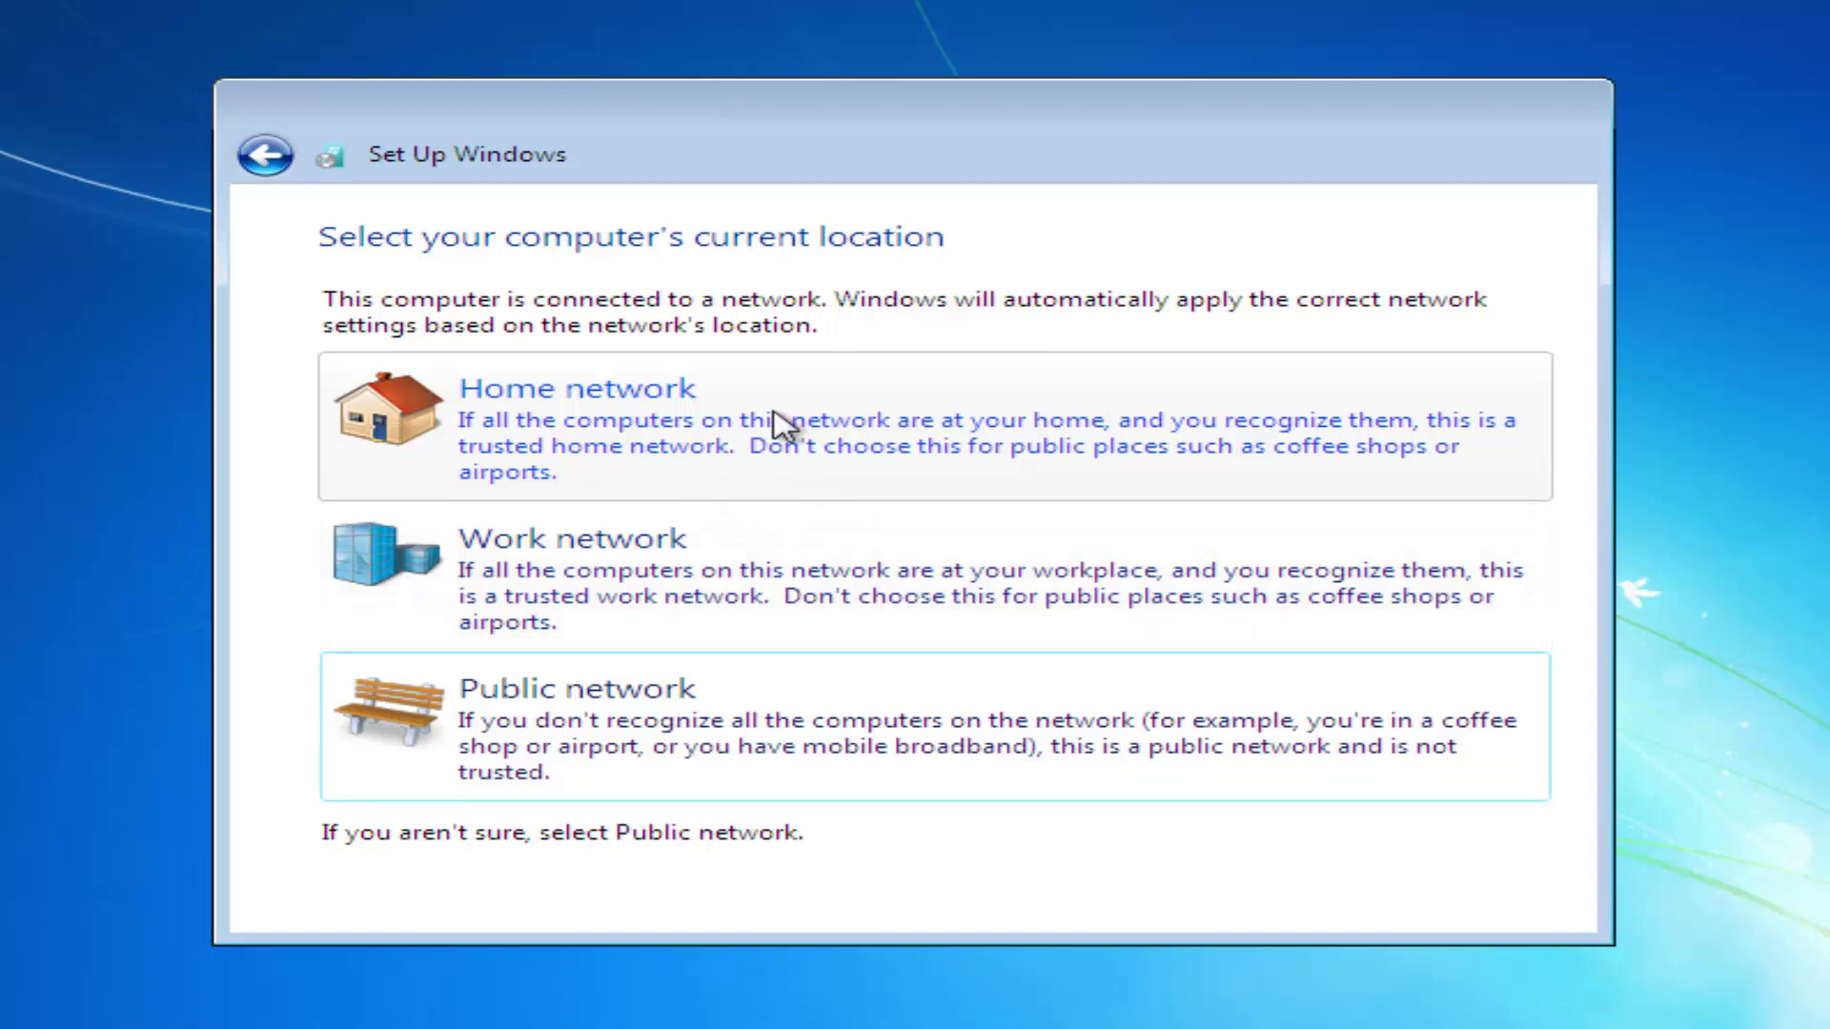
pyautogui.click(616, 429)
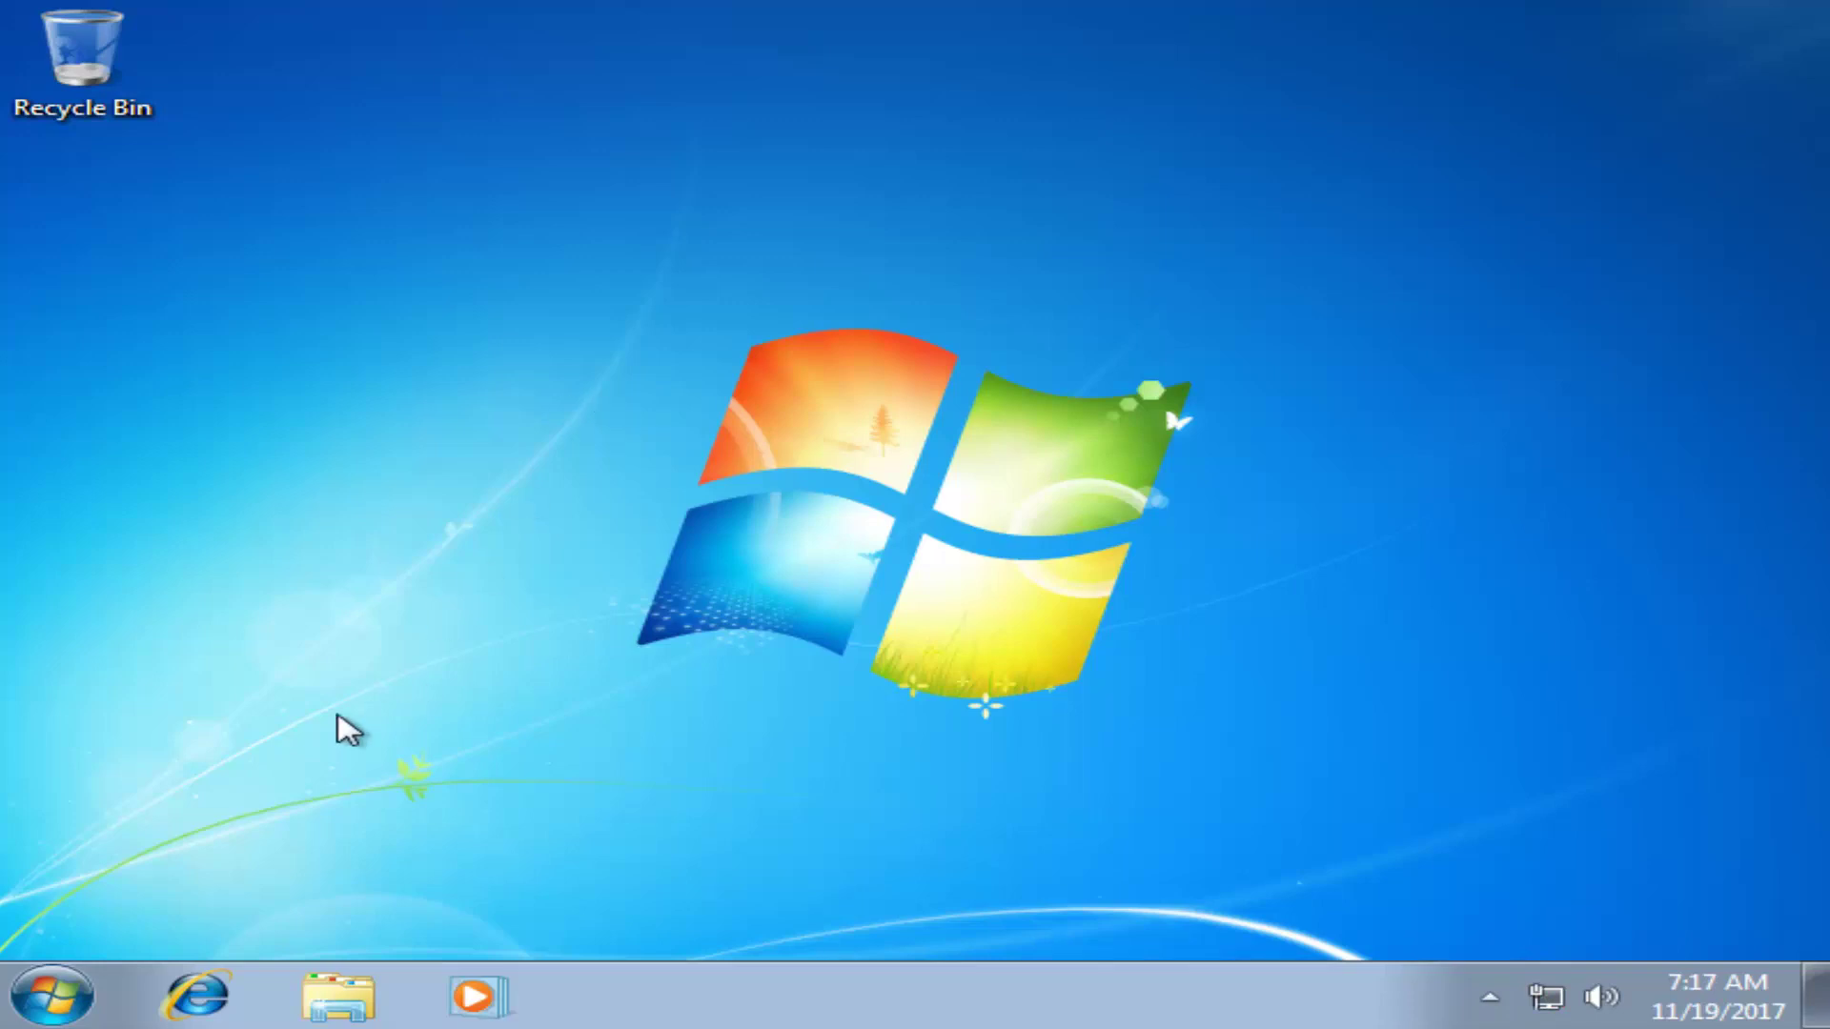
pyautogui.click(13, 997)
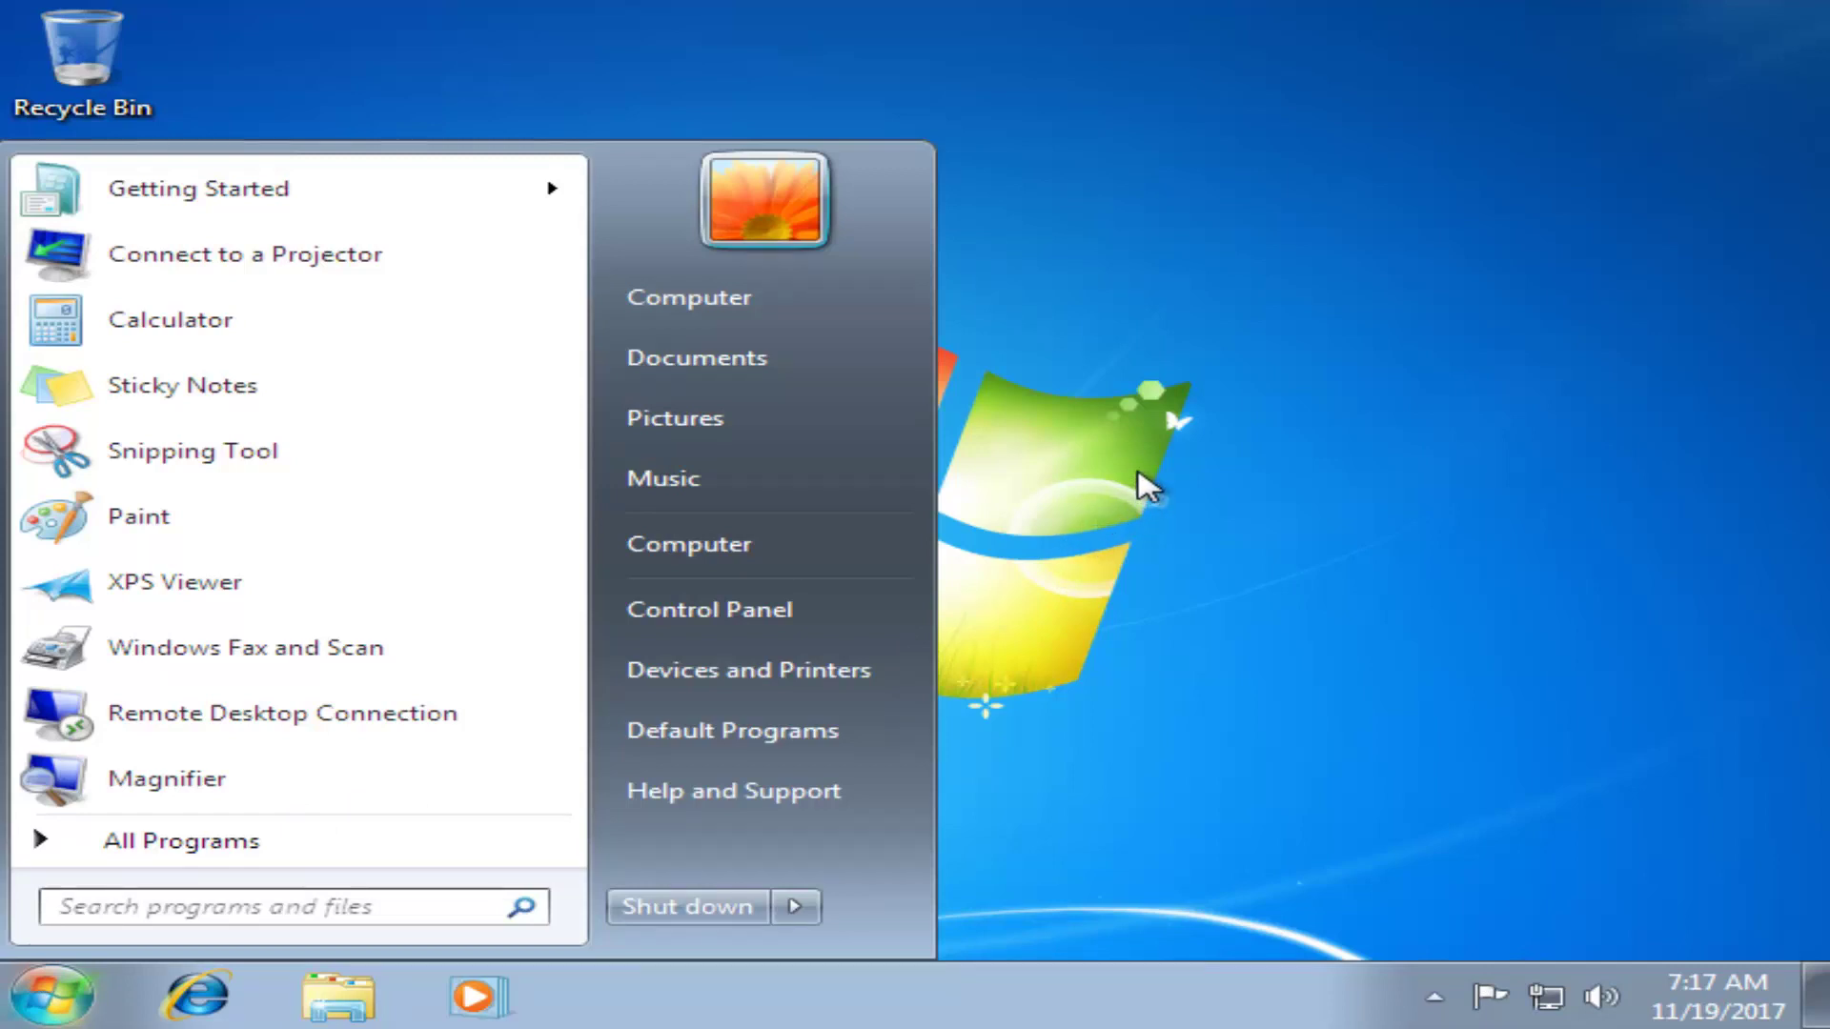
pyautogui.click(1186, 408)
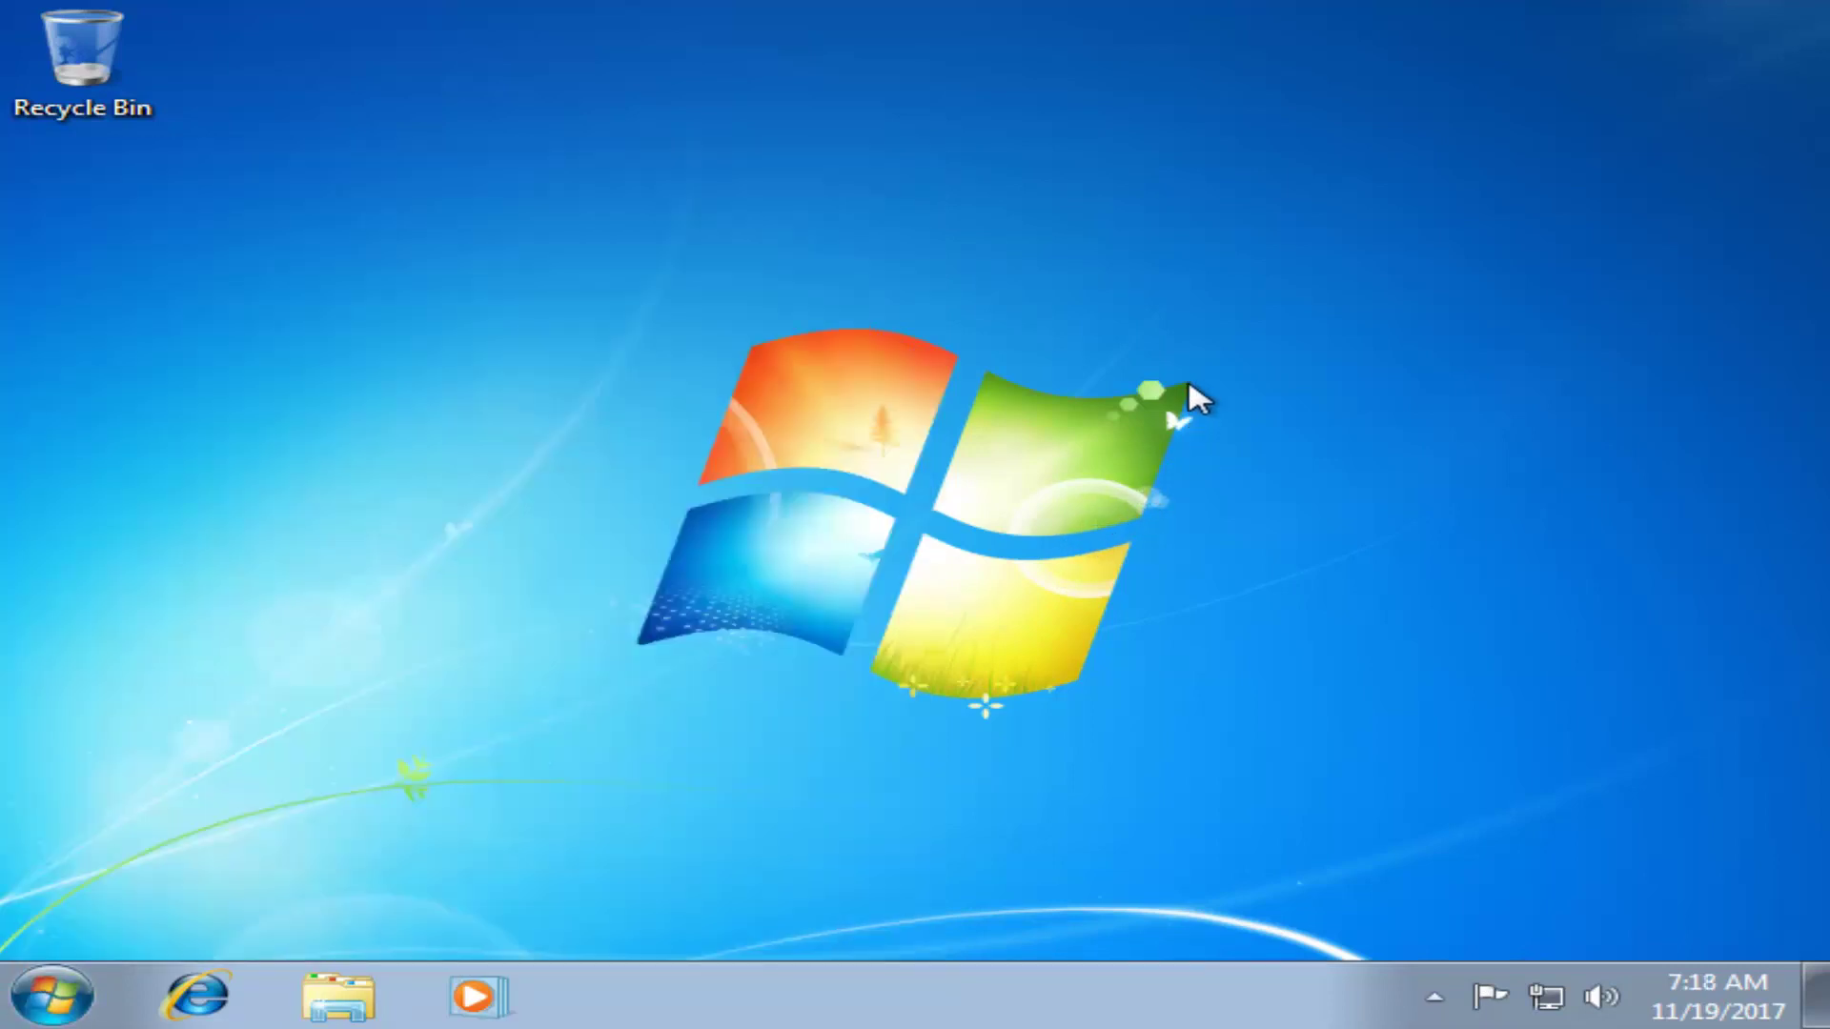